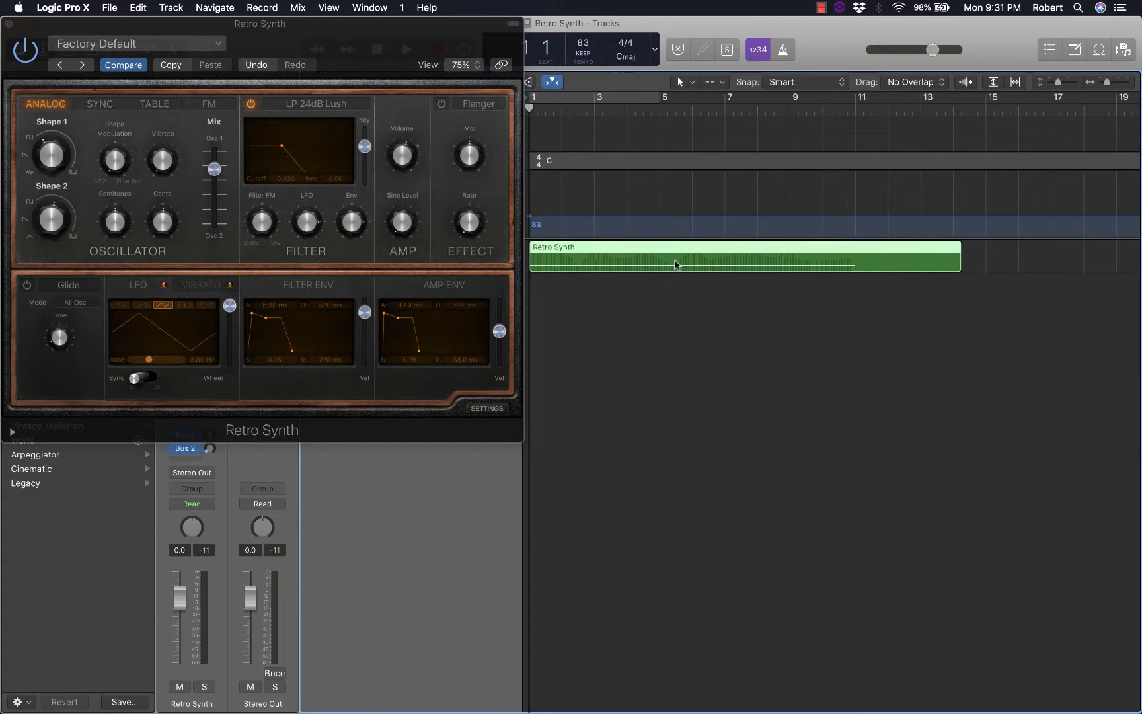
- Open the Retro Synth region in a separate Piano Roll window and switch its automation lane to Ch. 1: Expression
key("super+4")
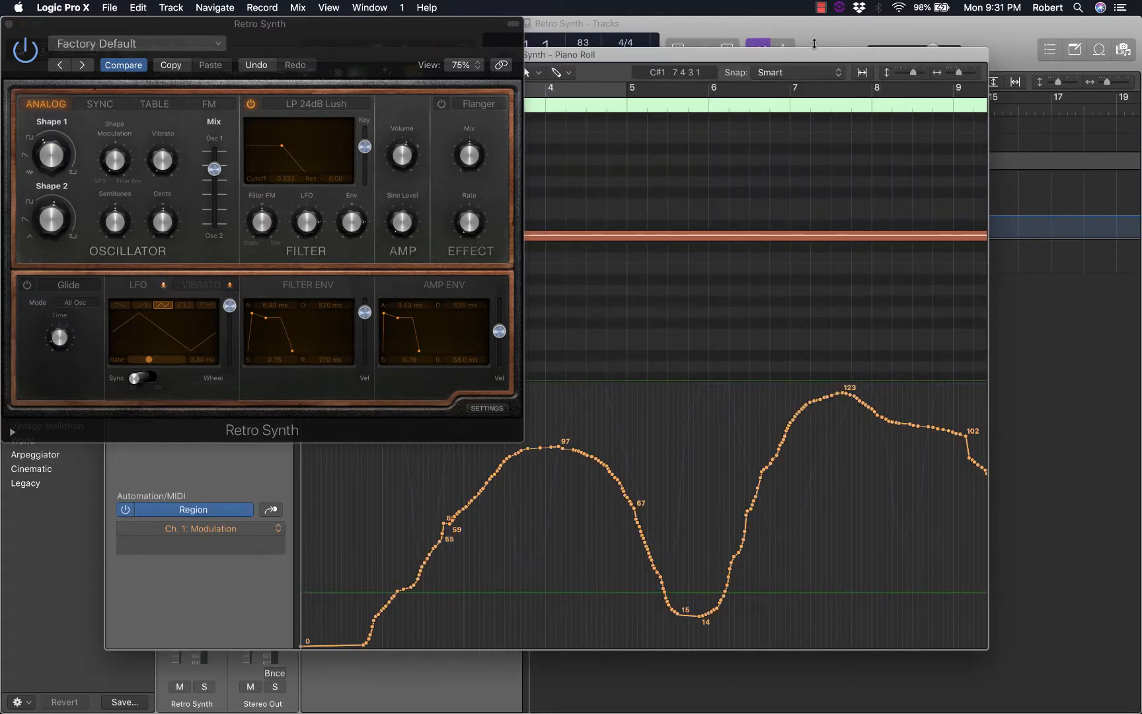
left_click_drag(812, 60, 962, 121)
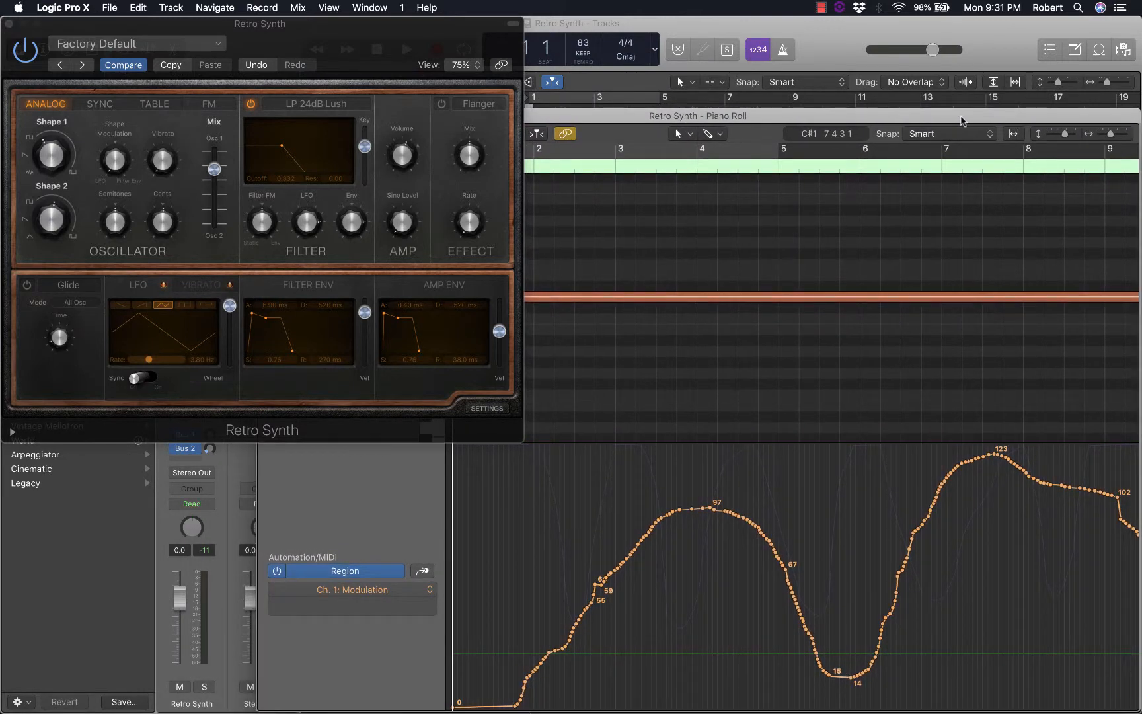
left_click(382, 590)
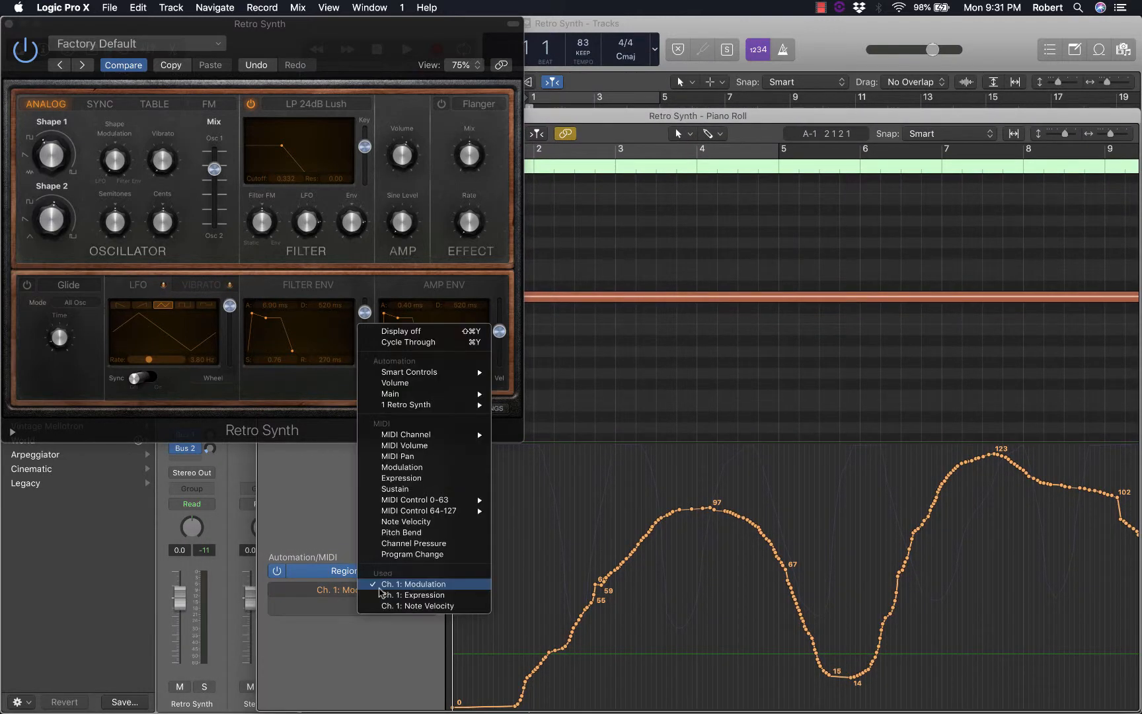
left_click(393, 594)
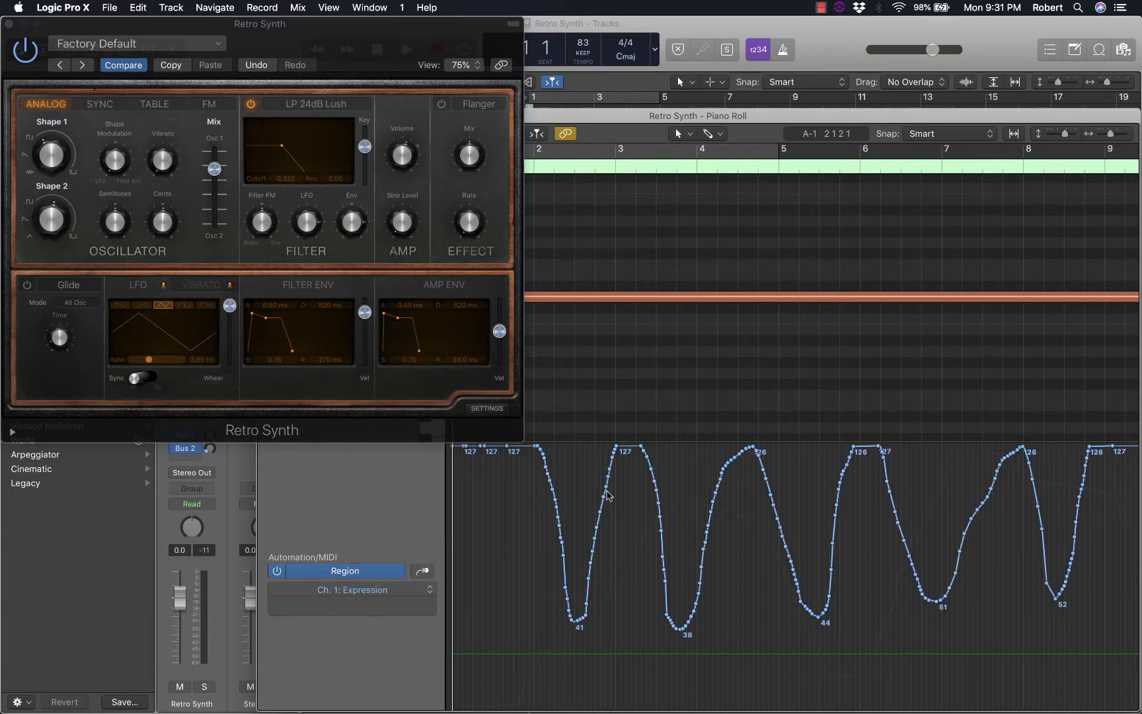
left_click(396, 593)
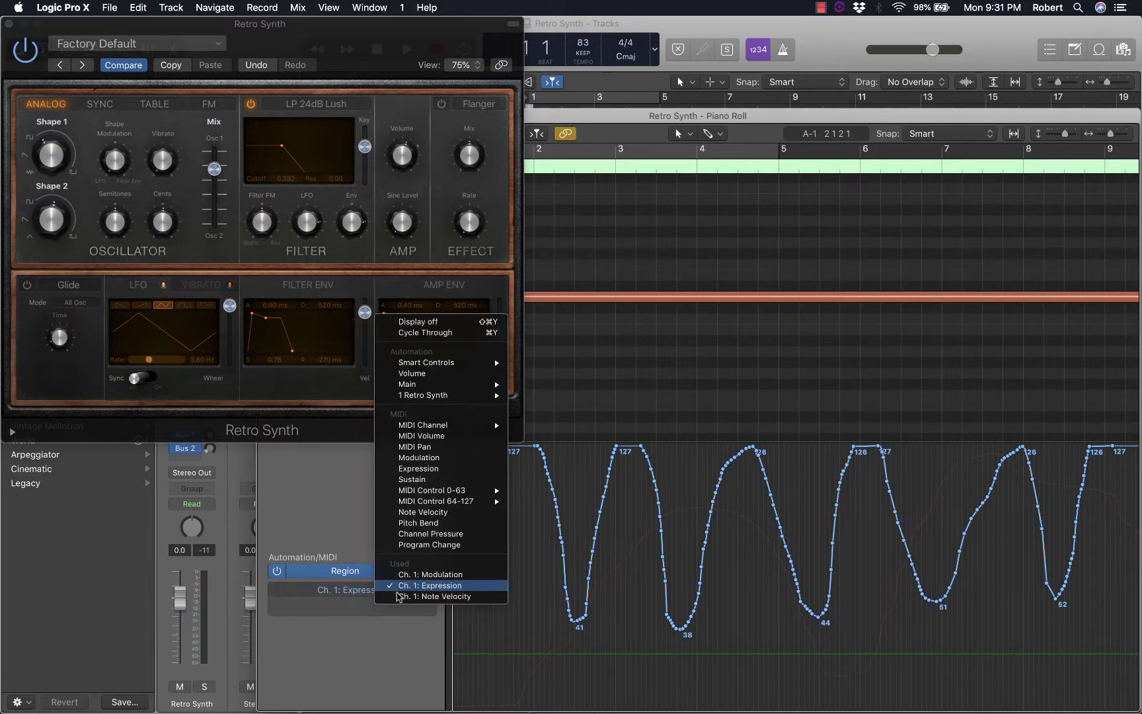
left_click(407, 661)
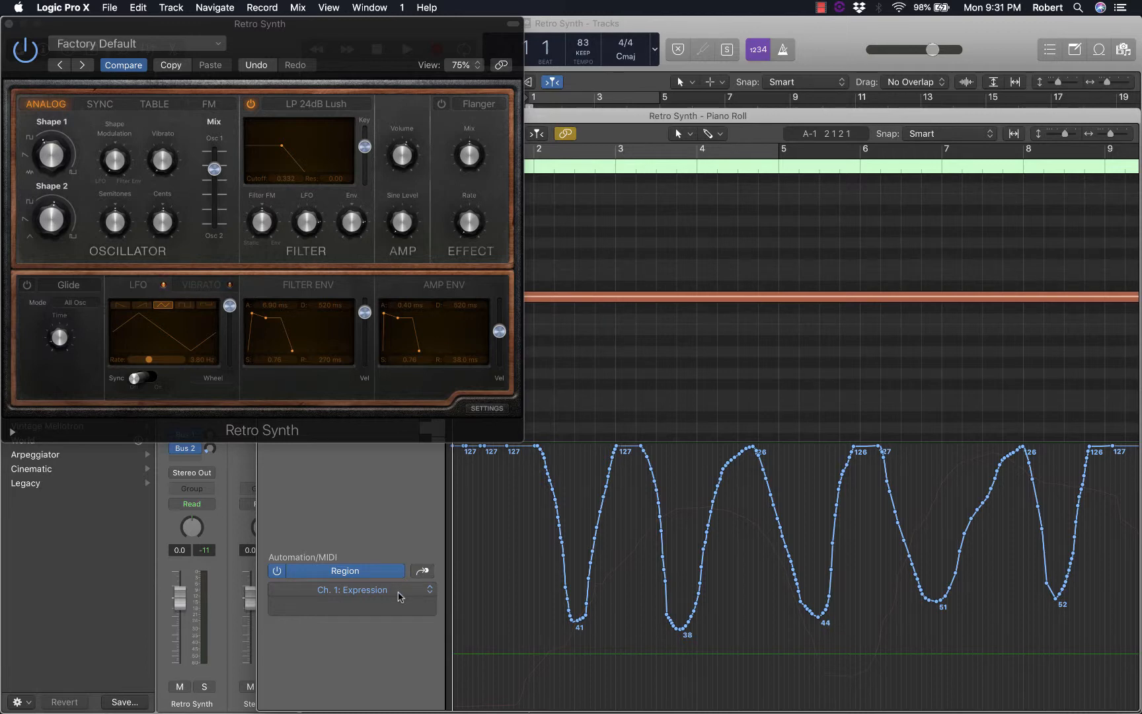
- Play back the Retro Synth region from the start while following its expression curve in the Piano Roll
key("space")
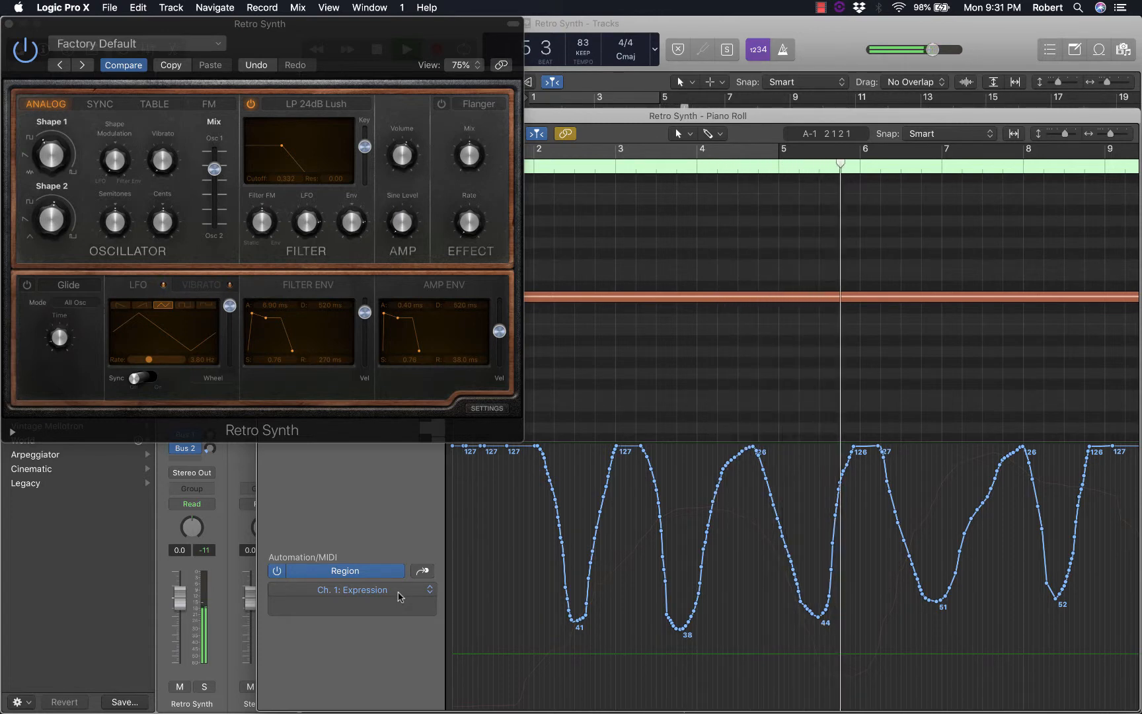
key("super+Left")
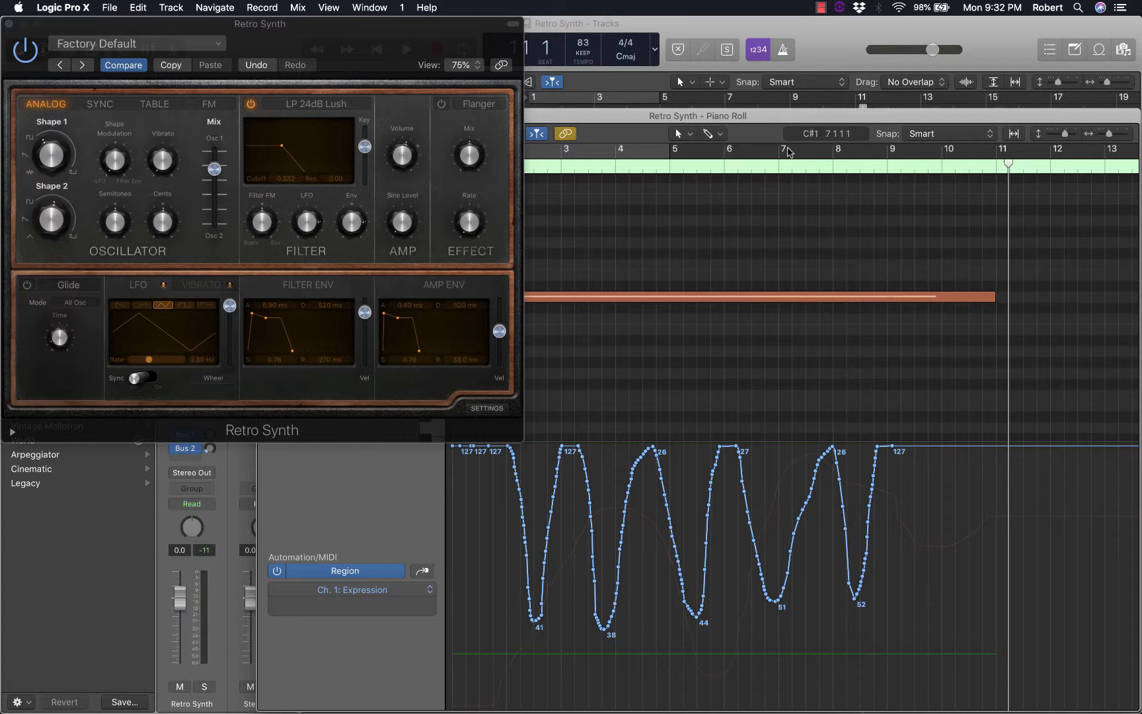
left_click_drag(821, 113, 821, 111)
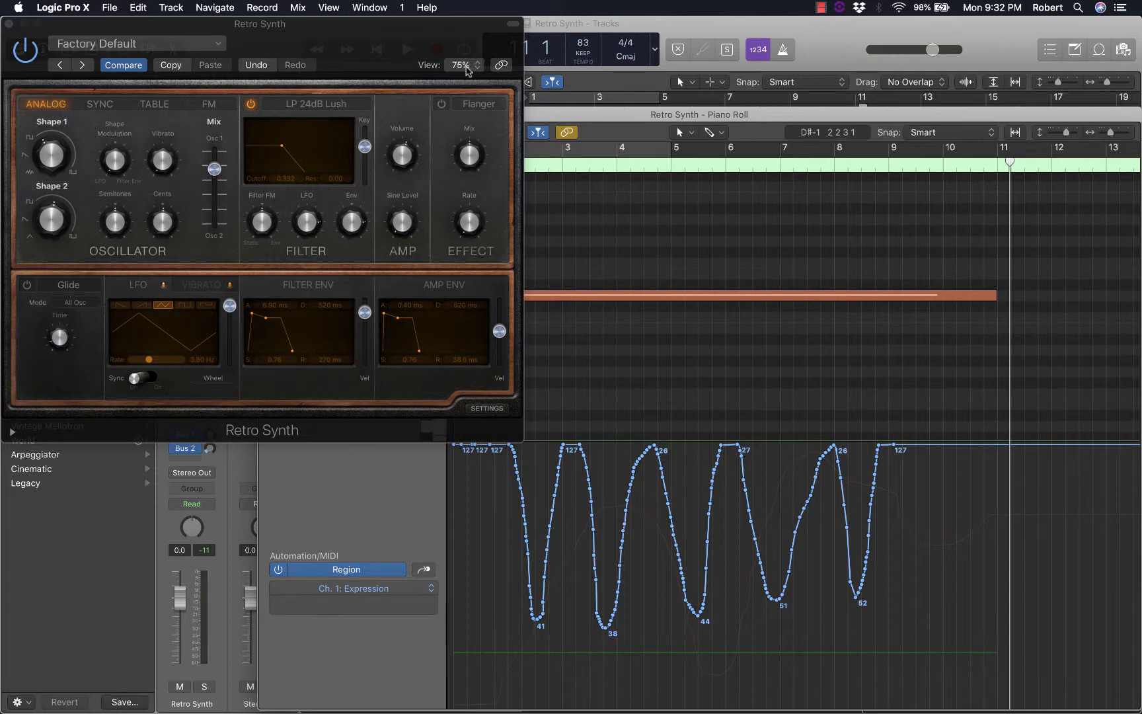
- Set the Retro Synth plug-in view to 100% and check the oscillator shape and modulation settings
left_click(466, 67)
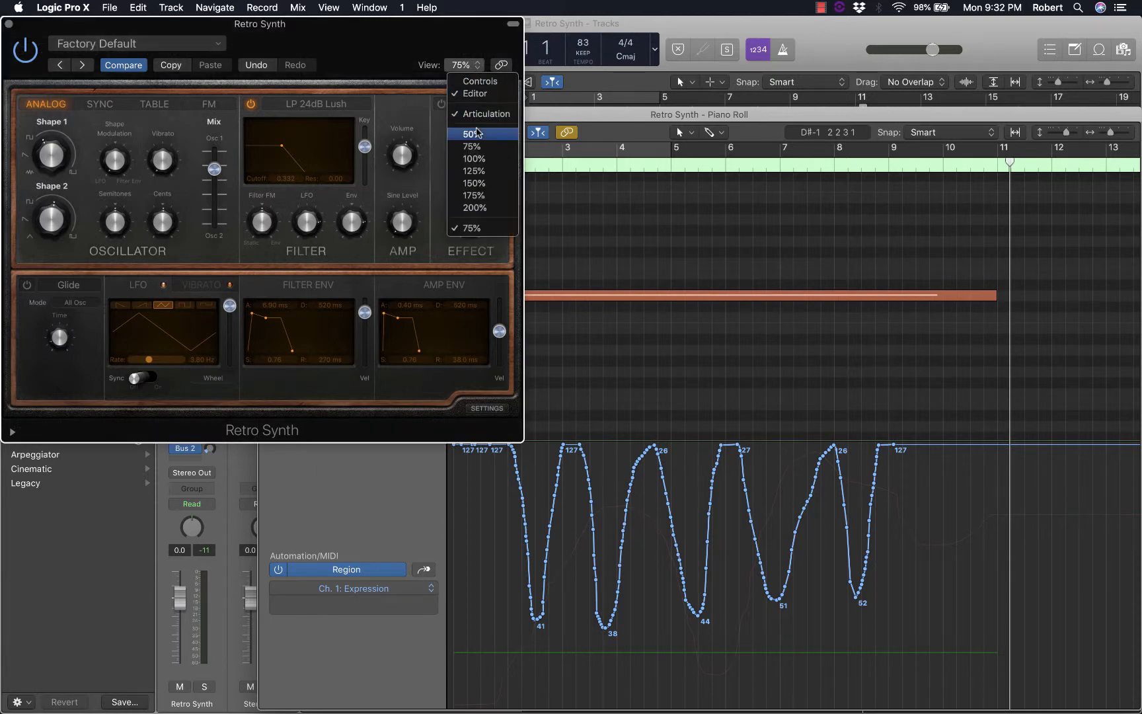
left_click(481, 160)
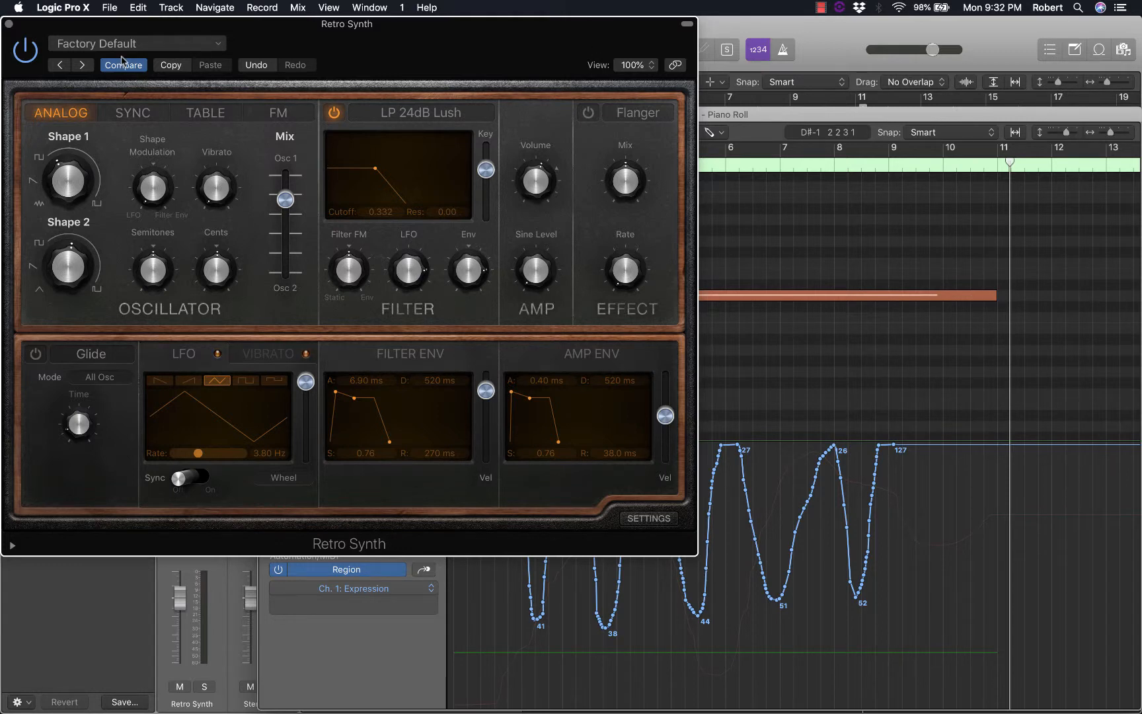
mouse_move(97, 185)
mouse_move(64, 255)
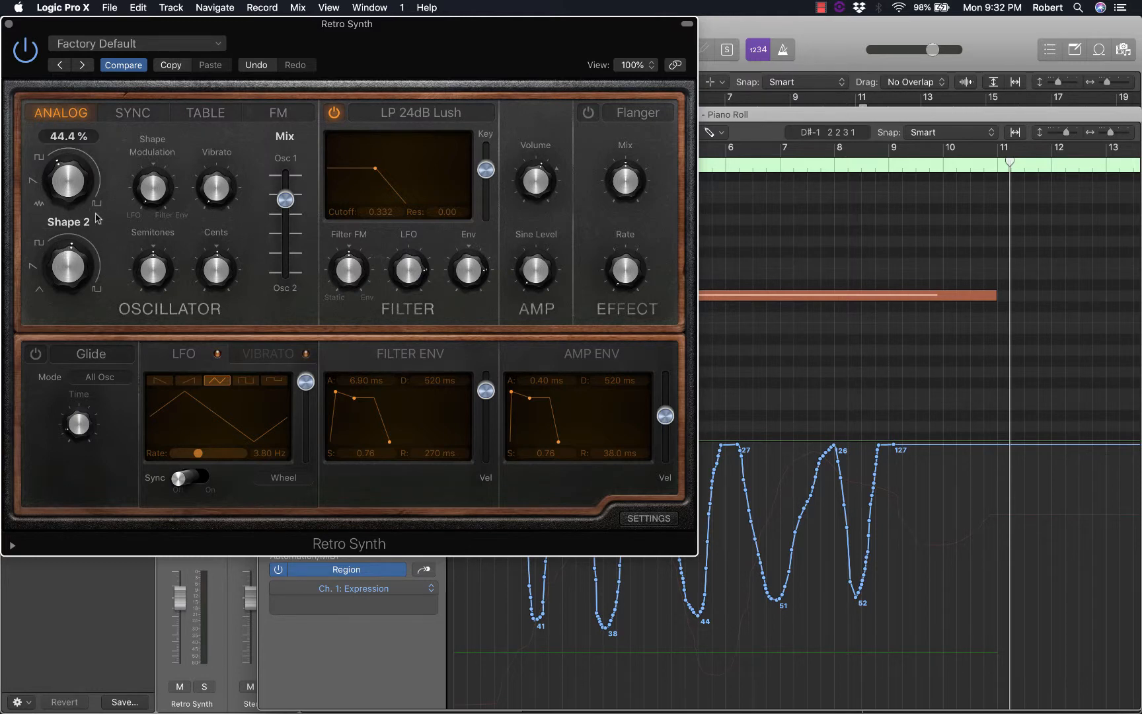
mouse_move(66, 156)
mouse_move(95, 242)
mouse_move(218, 298)
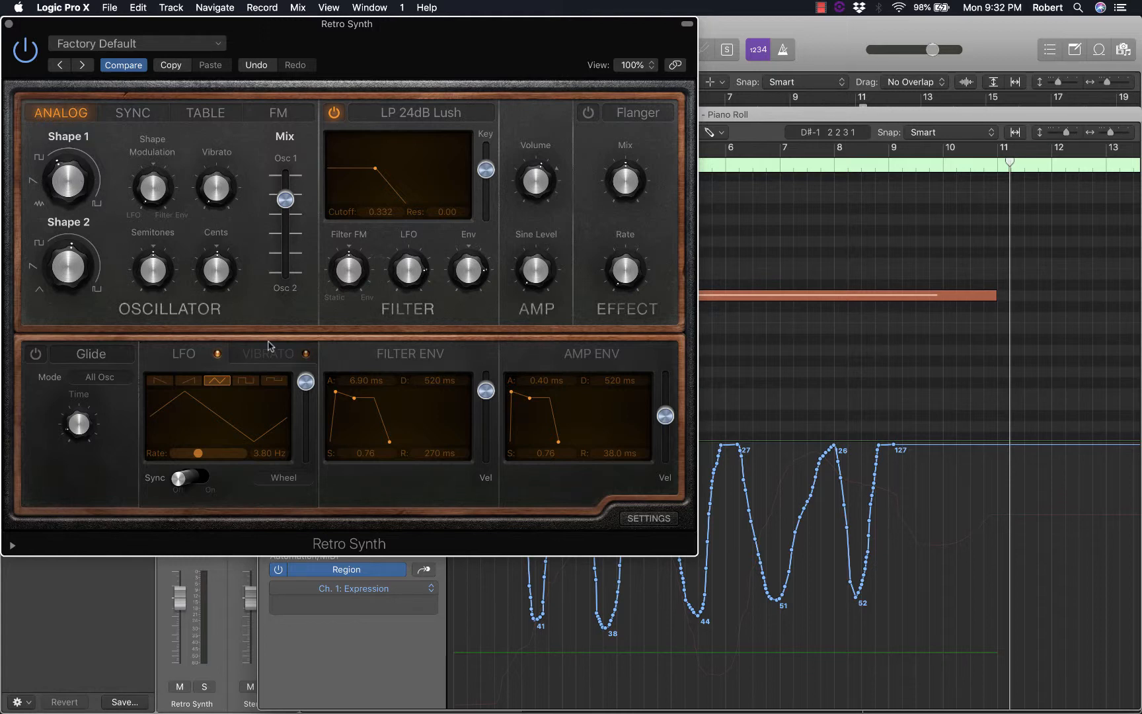
mouse_move(169, 188)
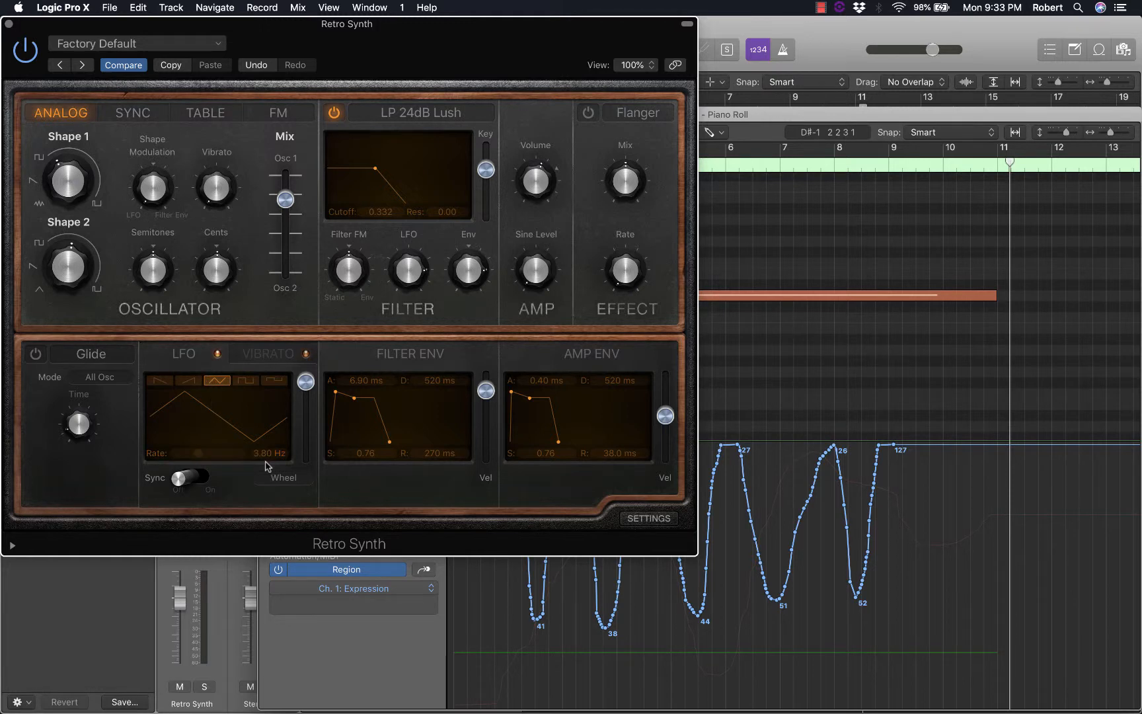
- Try Mod Wheel as the vibrato's control source, then set it back to Aftertouch and return to the LFO
left_click(268, 357)
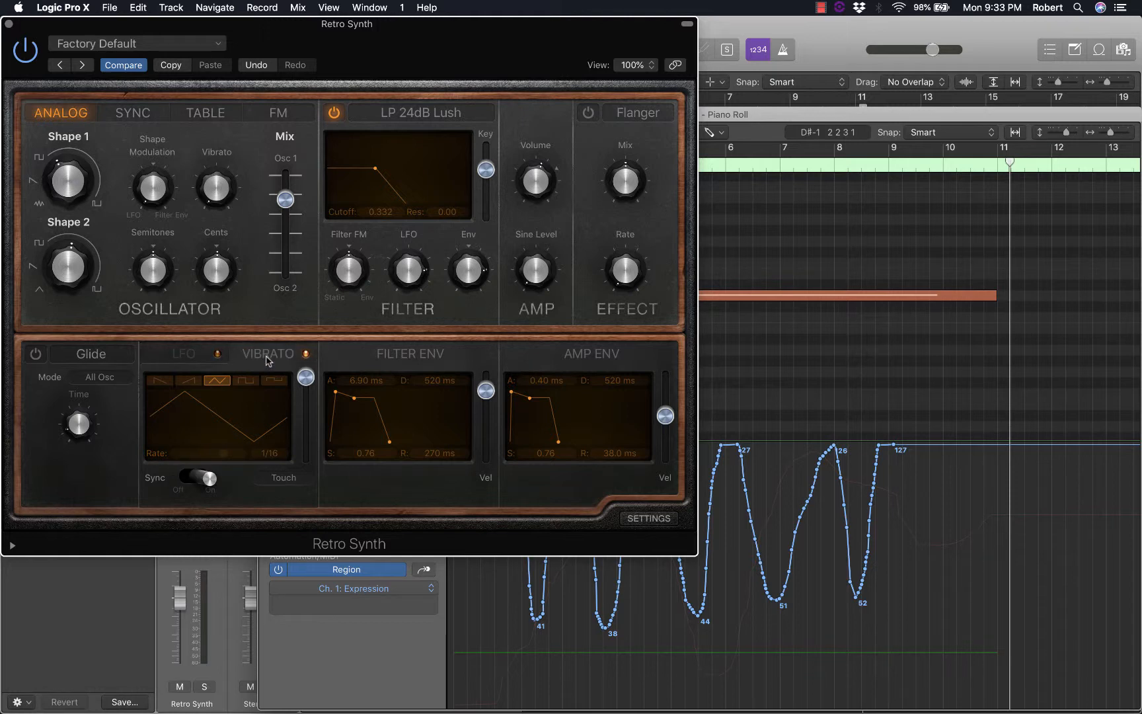
left_click(287, 483)
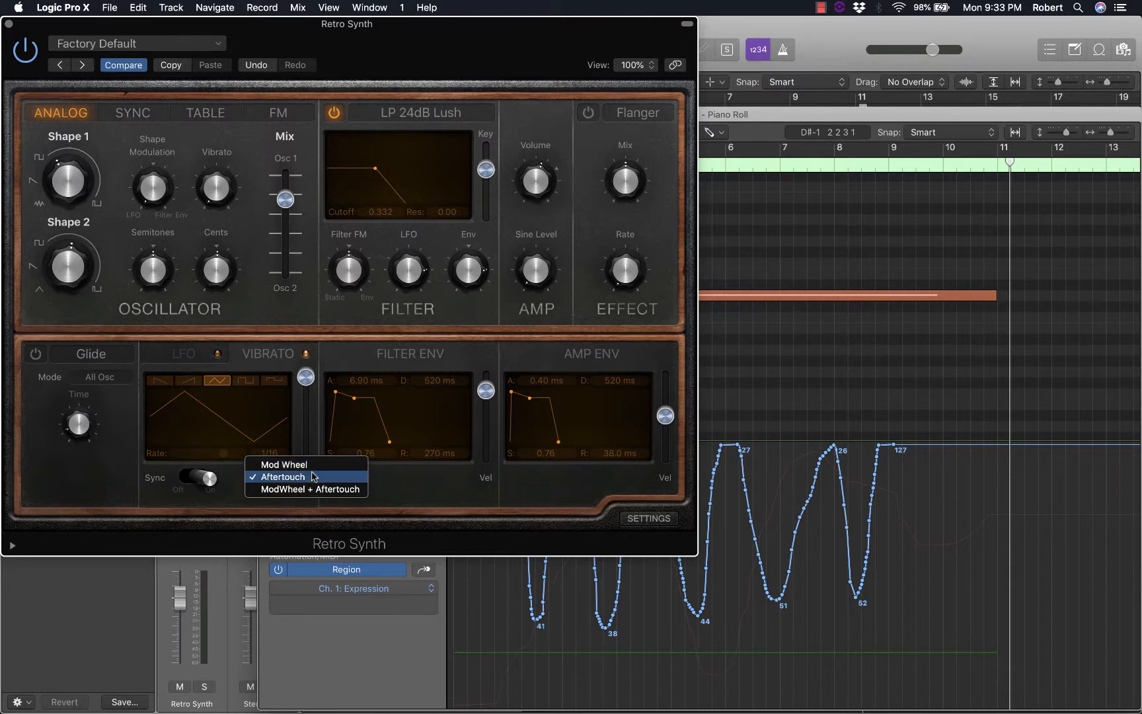
left_click(291, 465)
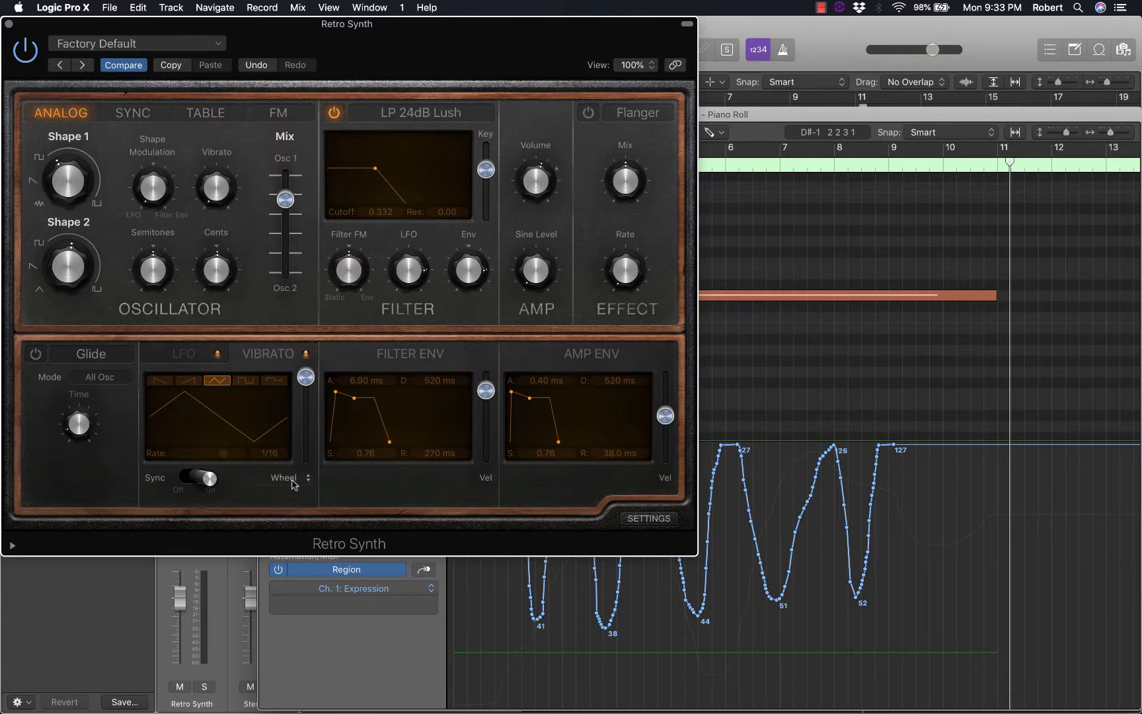
left_click(293, 483)
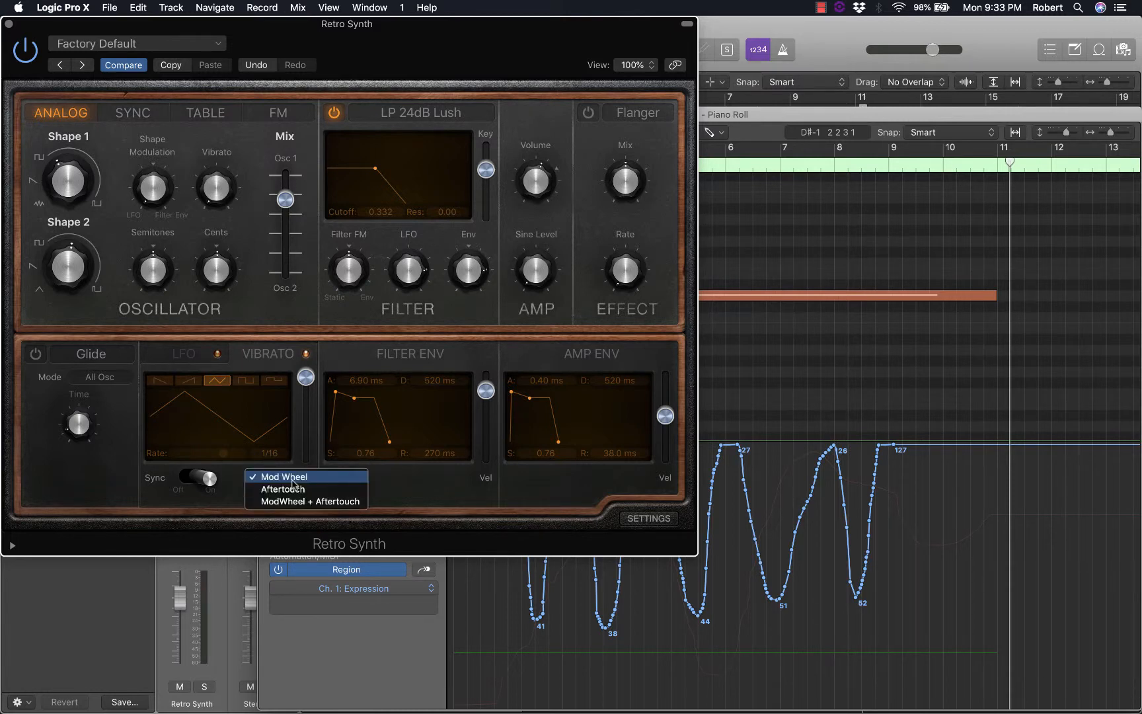
left_click(237, 490)
left_click(290, 480)
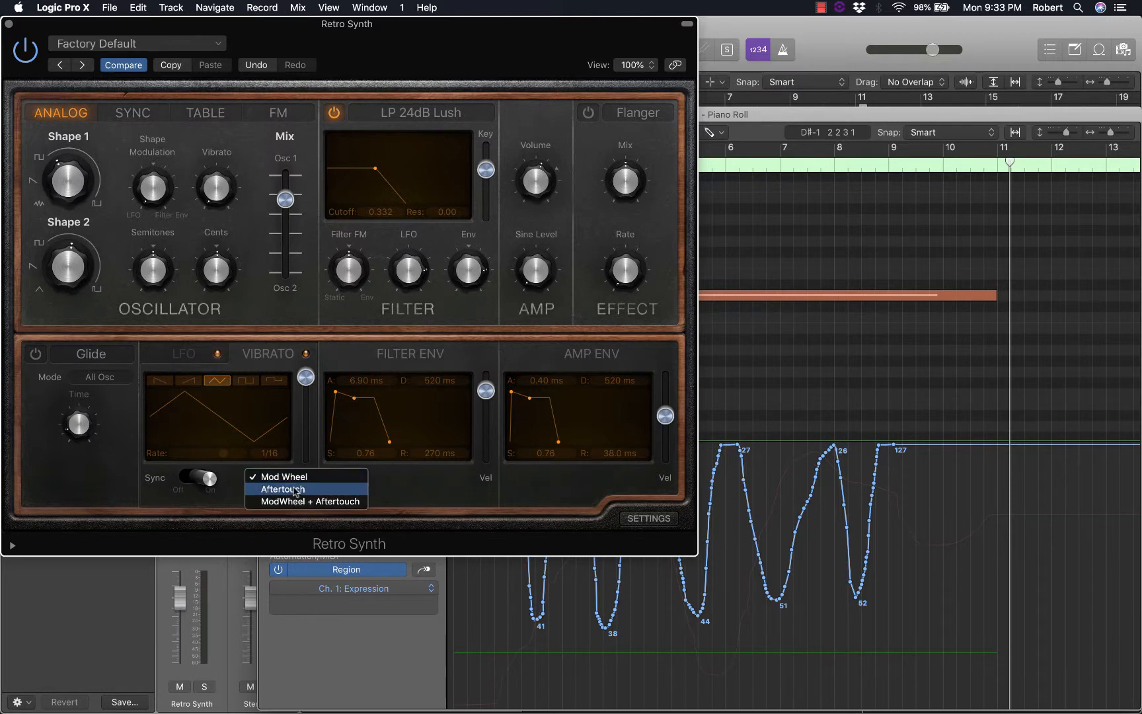
left_click(300, 489)
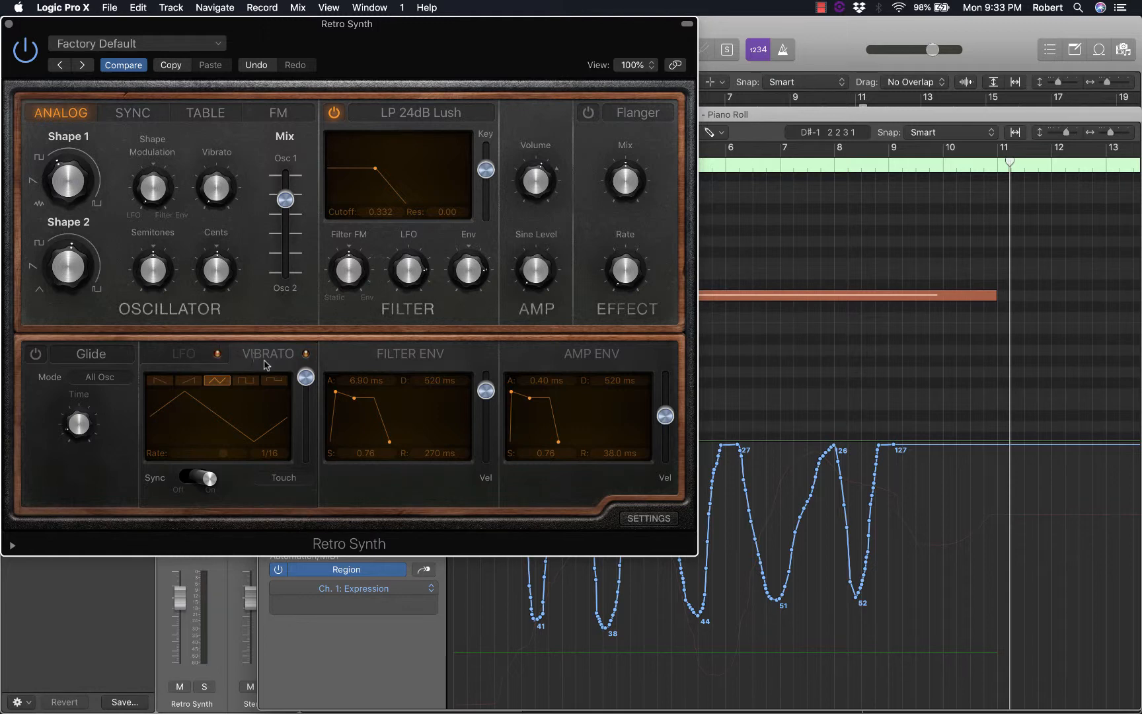
left_click(177, 358)
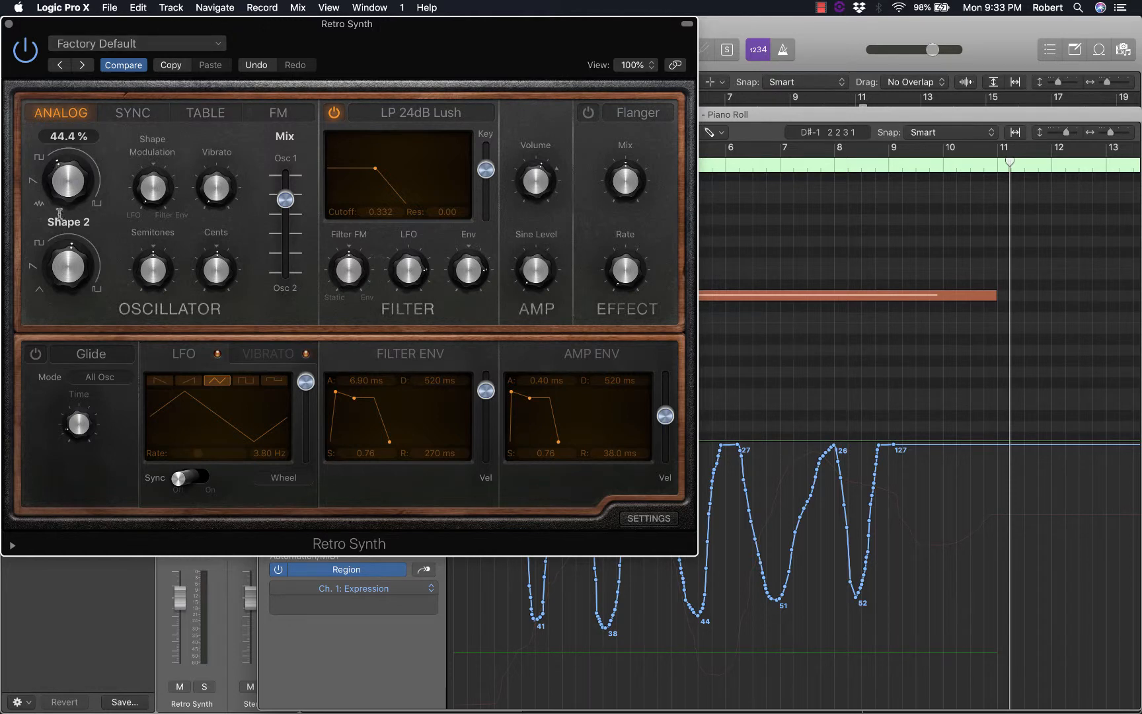
- Adjust the oscillator's Cents detune while the region plays and set the oscillator mix to 0.36
mouse_move(55, 232)
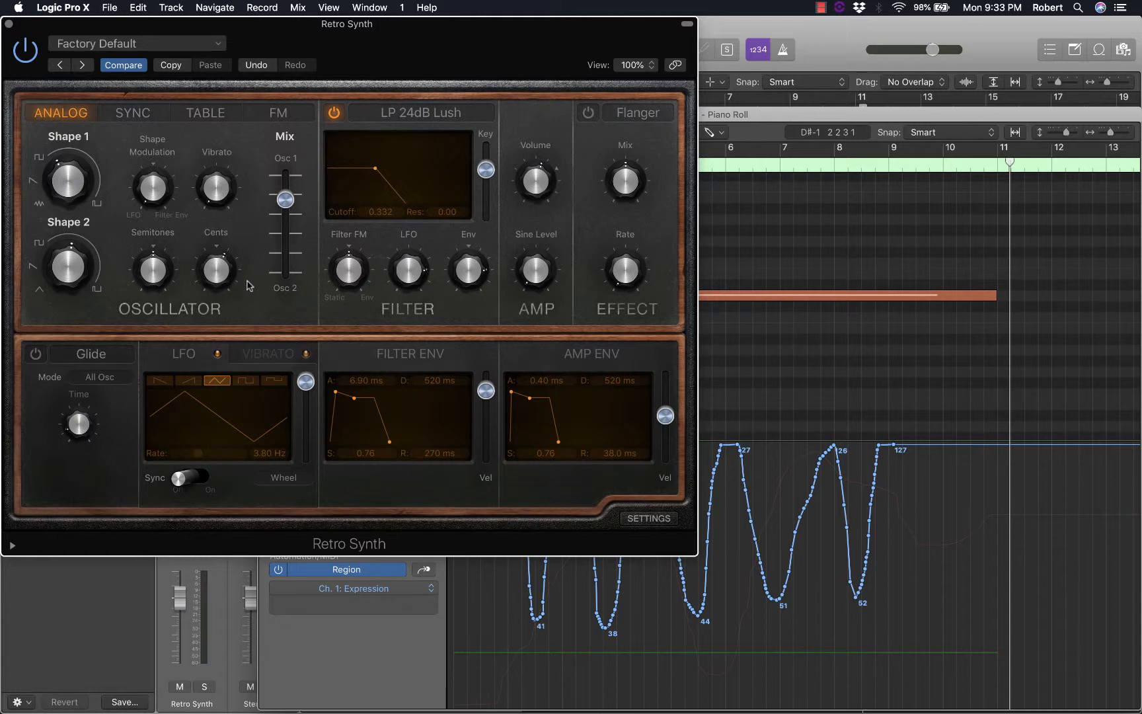
left_click_drag(217, 276, 219, 271)
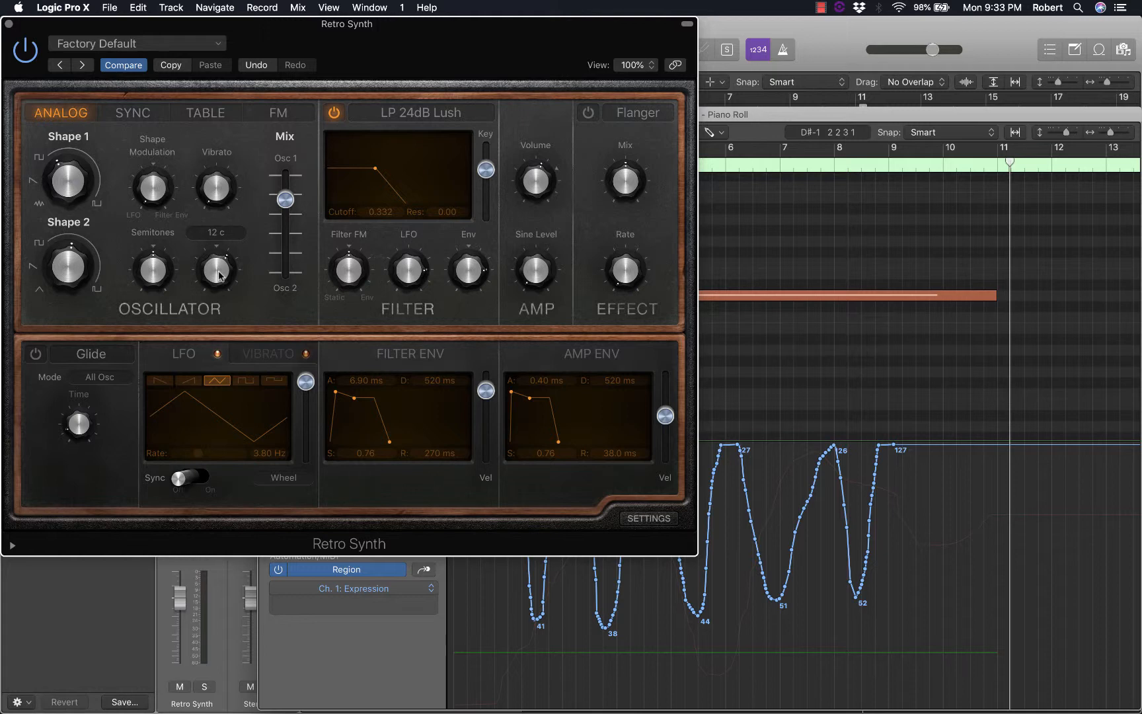
key("space")
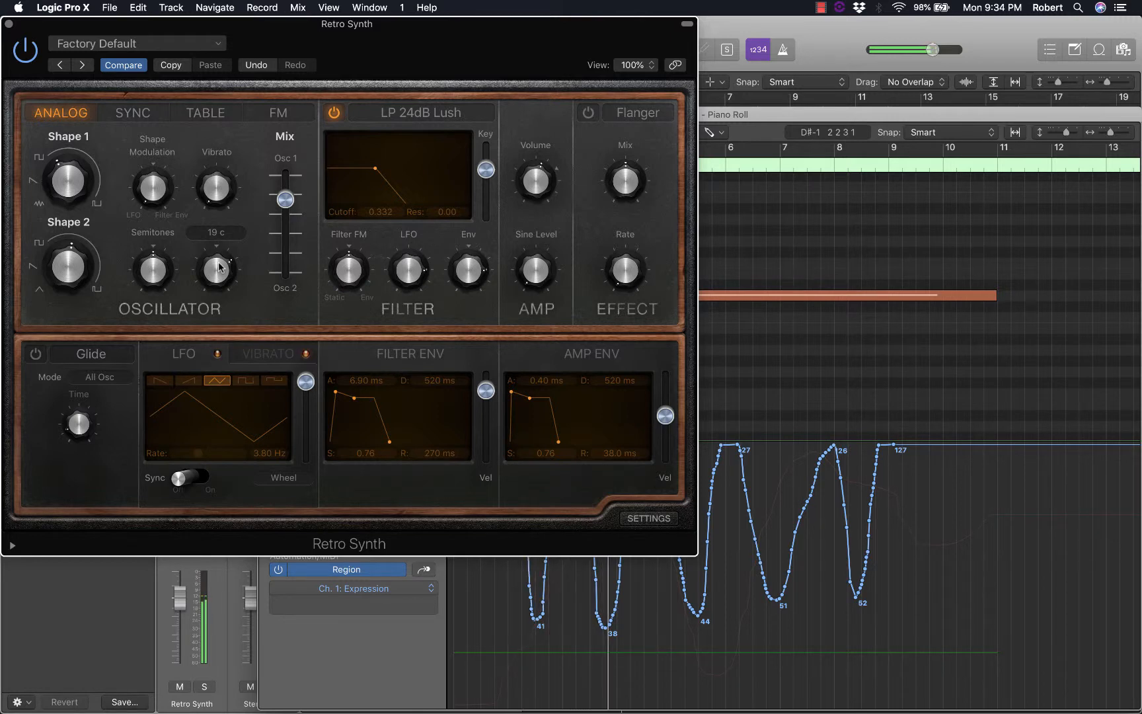
left_click_drag(220, 266, 212, 270)
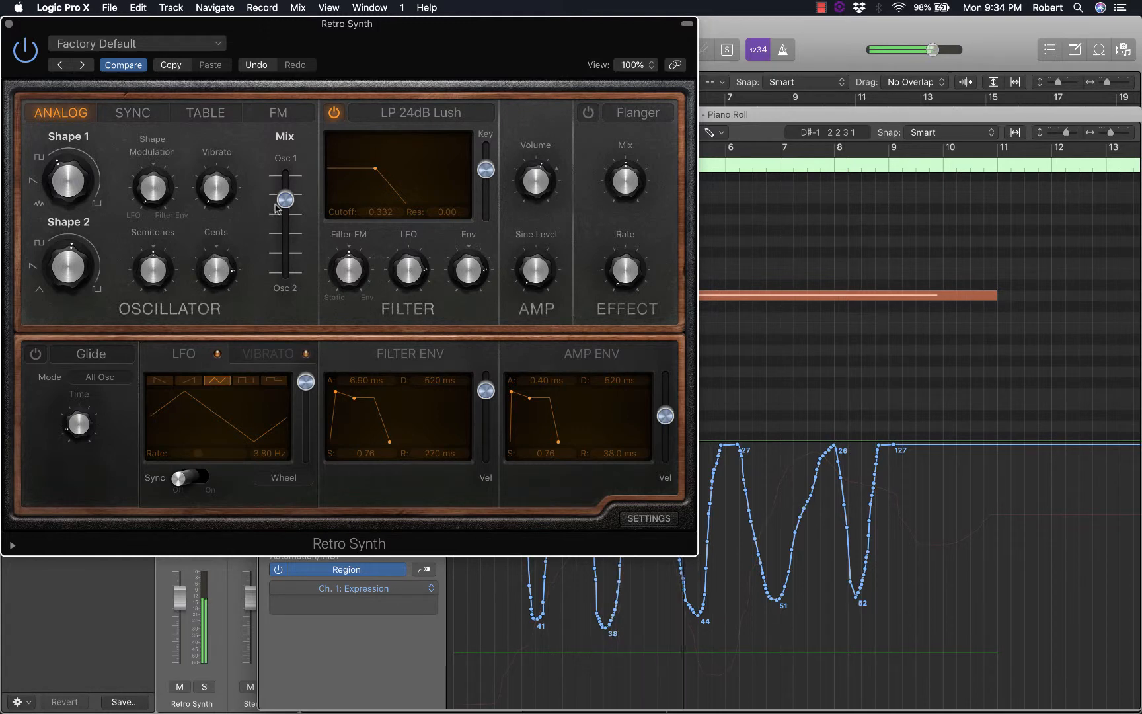
left_click_drag(285, 199, 283, 213)
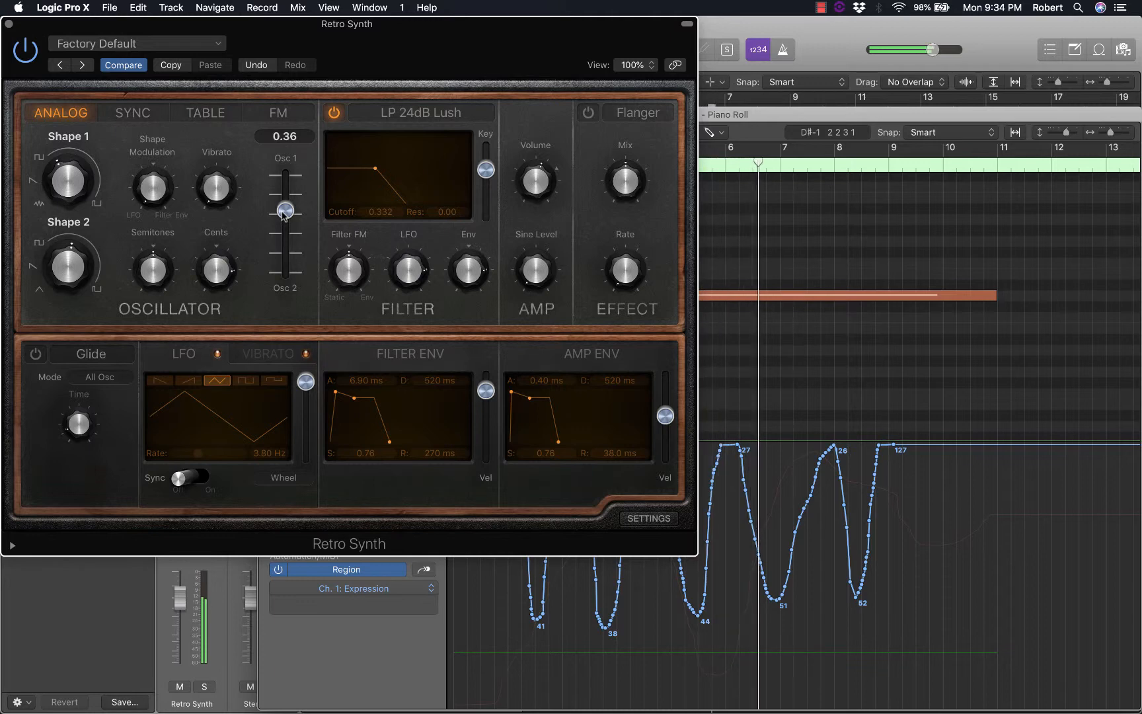
left_click_drag(213, 278, 214, 283)
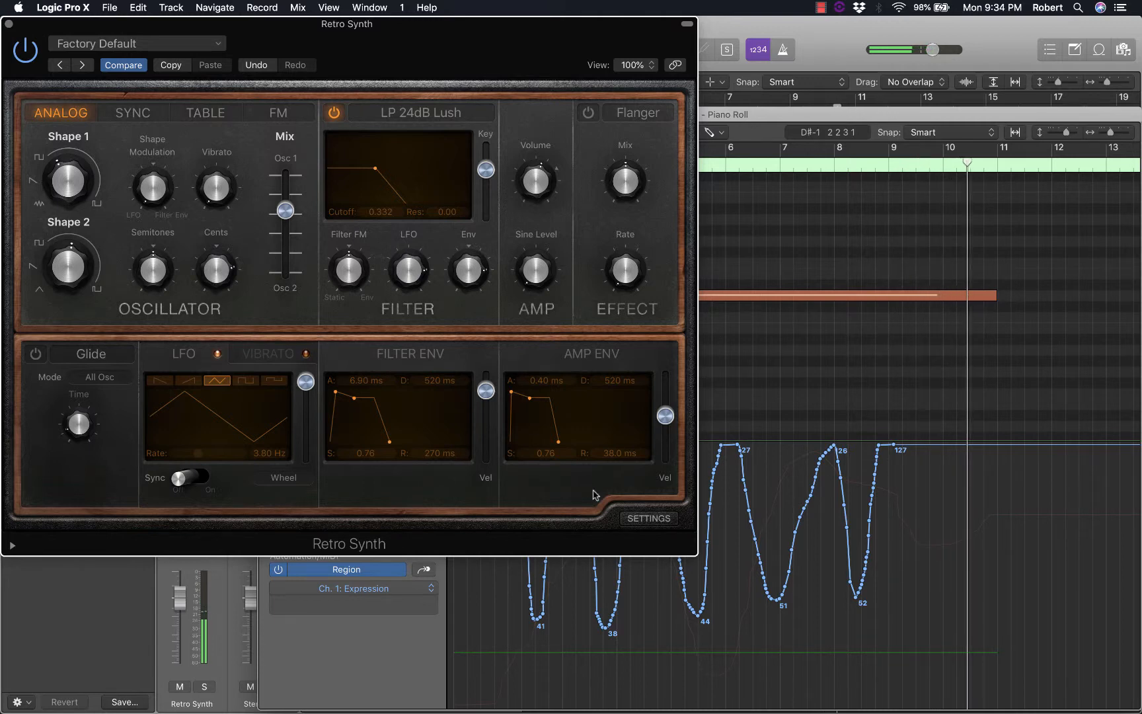
- Show the synth's global and controller settings and set the filter cutoff to 0.340
left_click(645, 519)
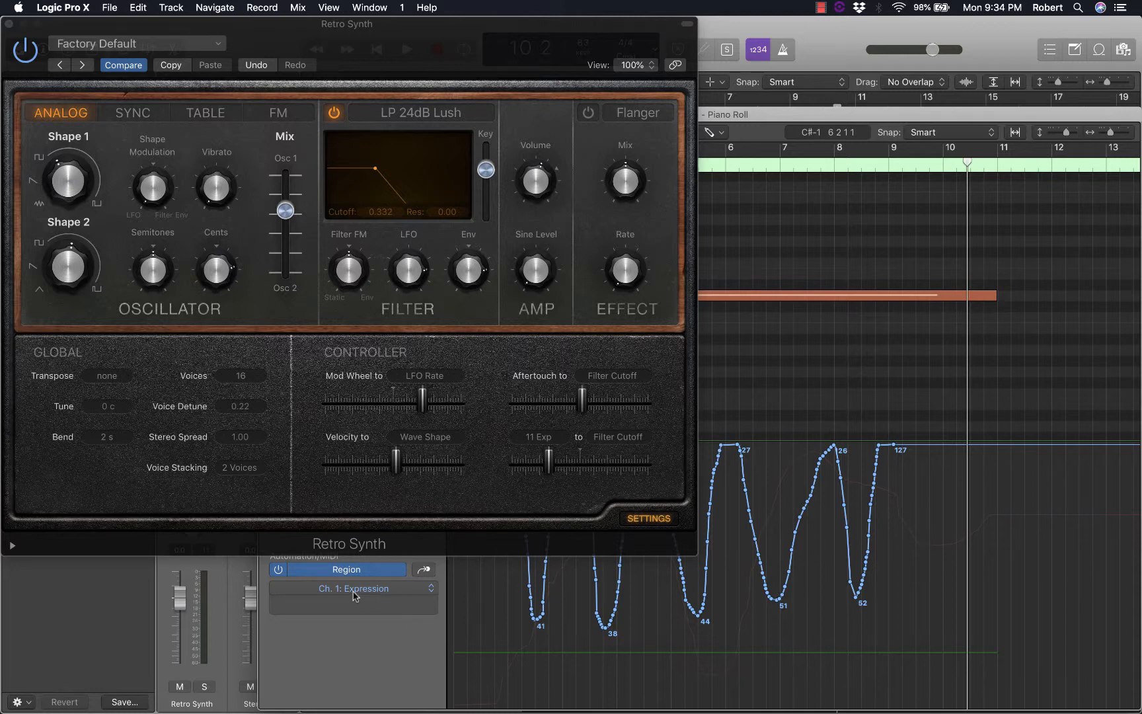
left_click(389, 594)
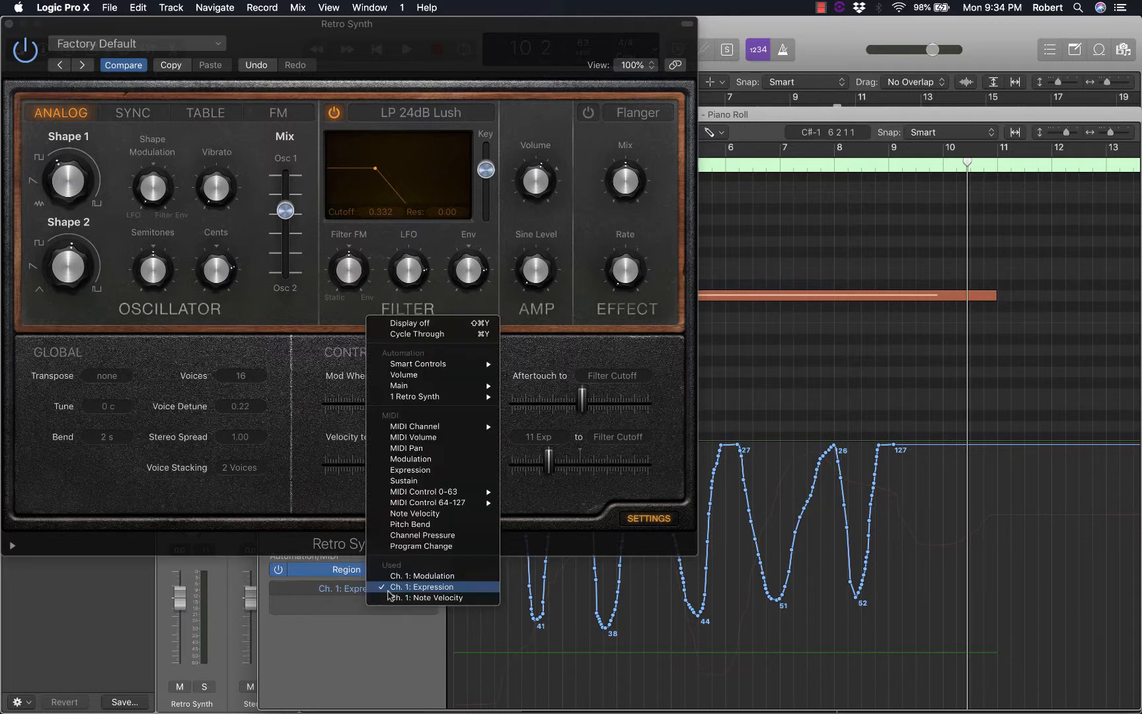
left_click(401, 633)
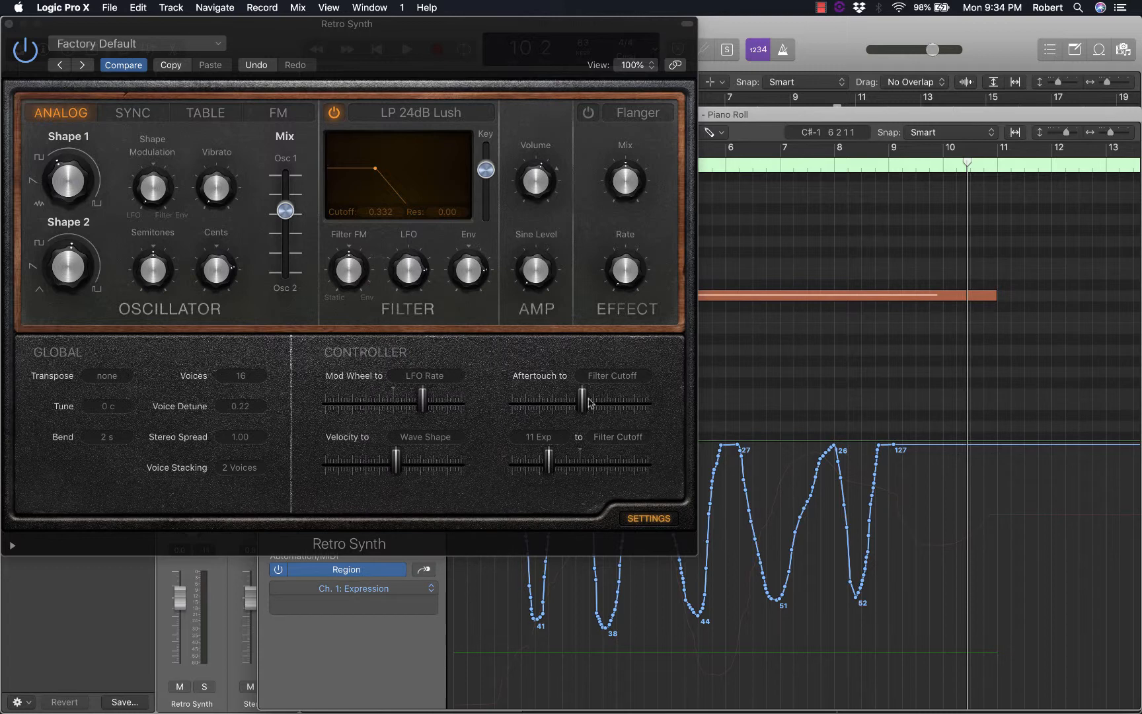
mouse_move(376, 171)
left_mouse_down()
mouse_move(357, 171)
mouse_move(378, 175)
left_mouse_up()
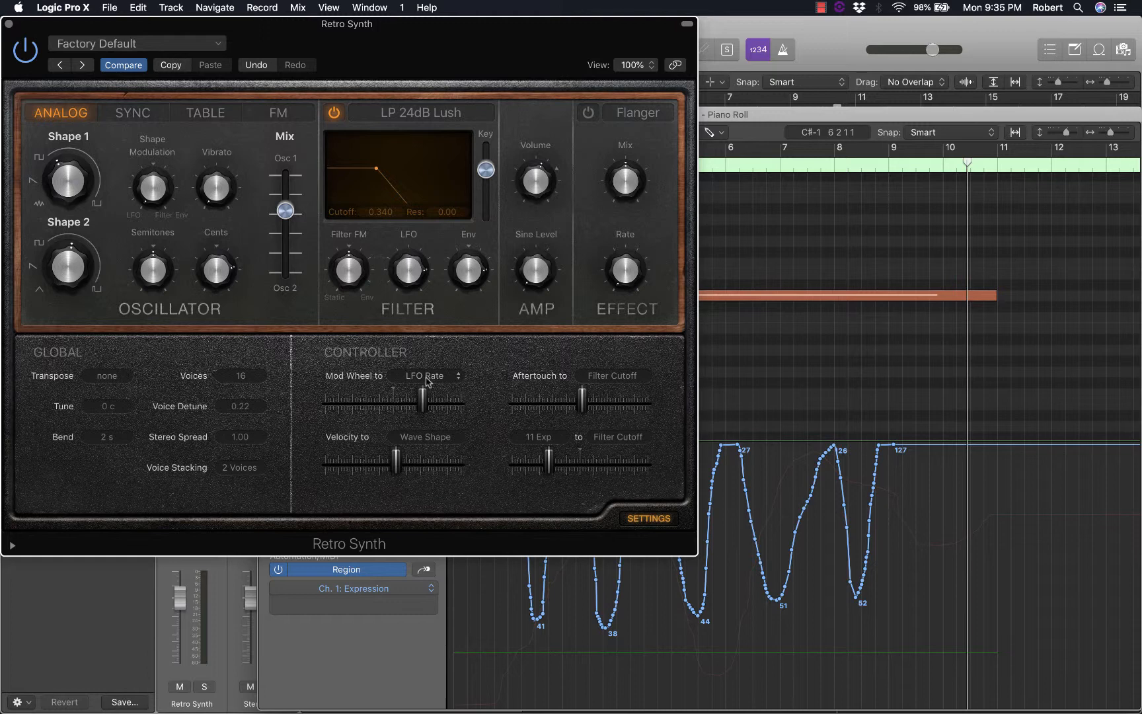
- Switch the Piano Roll lane to Ch. 1: Modulation and redraw its opening two bars as a steady ramp rising from the minimum
left_click(382, 589)
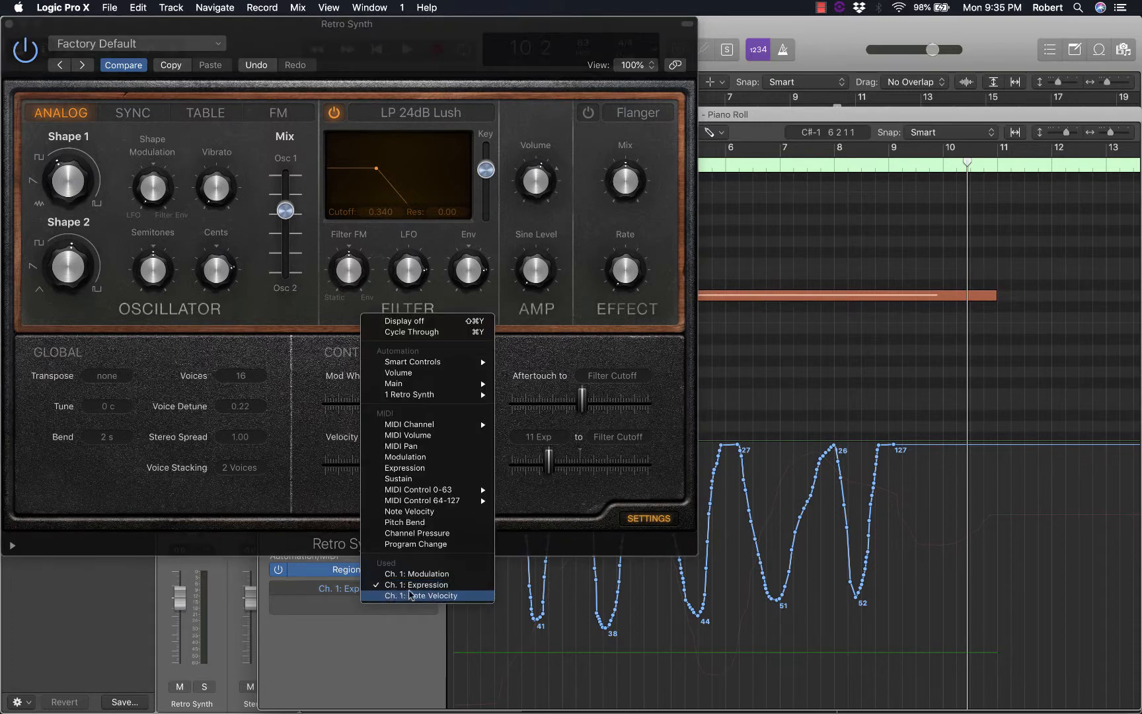
left_click(427, 573)
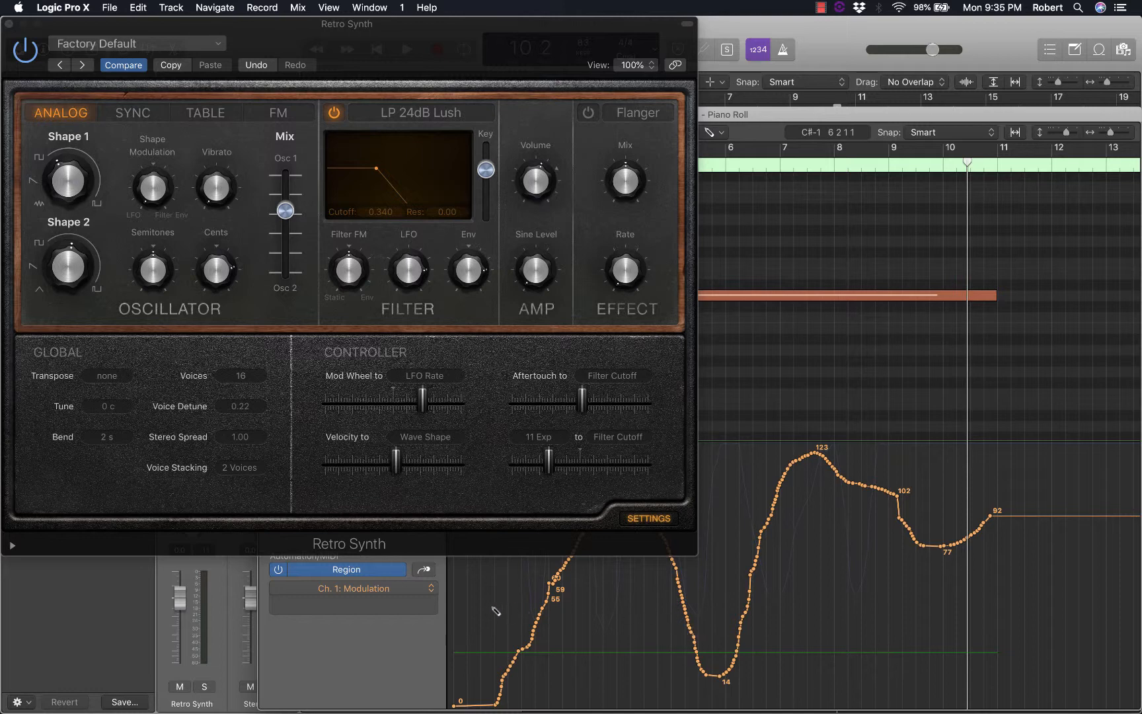
left_click_drag(456, 601, 577, 580)
key("space")
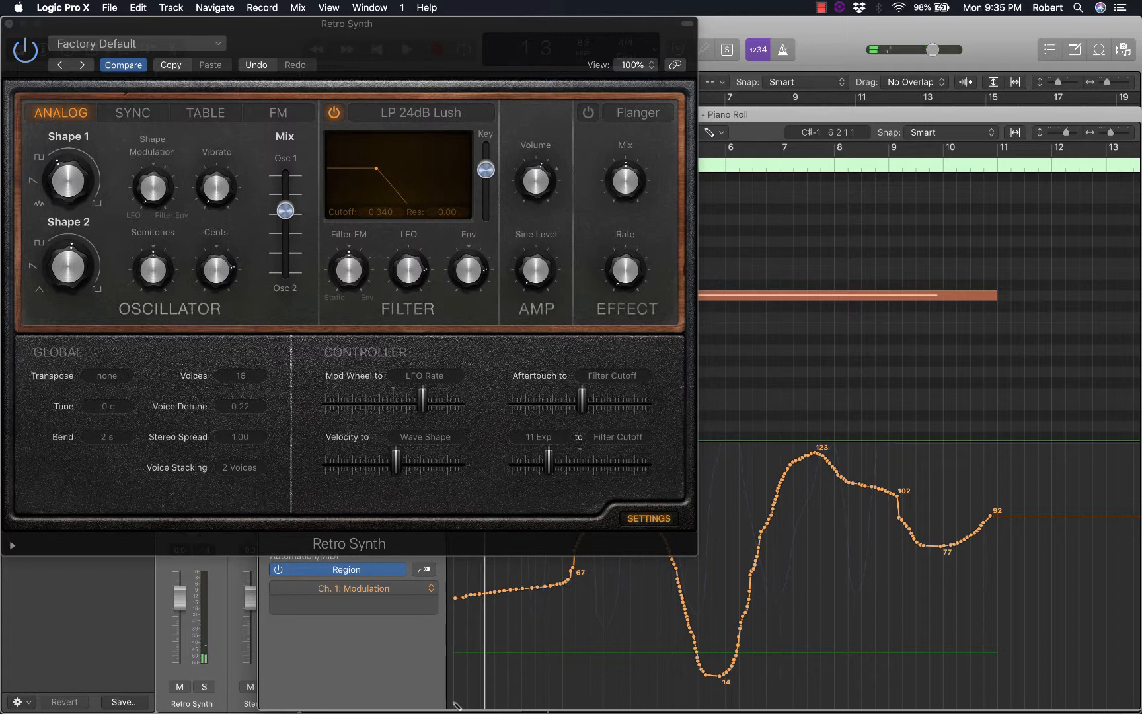
left_click_drag(456, 705, 569, 596)
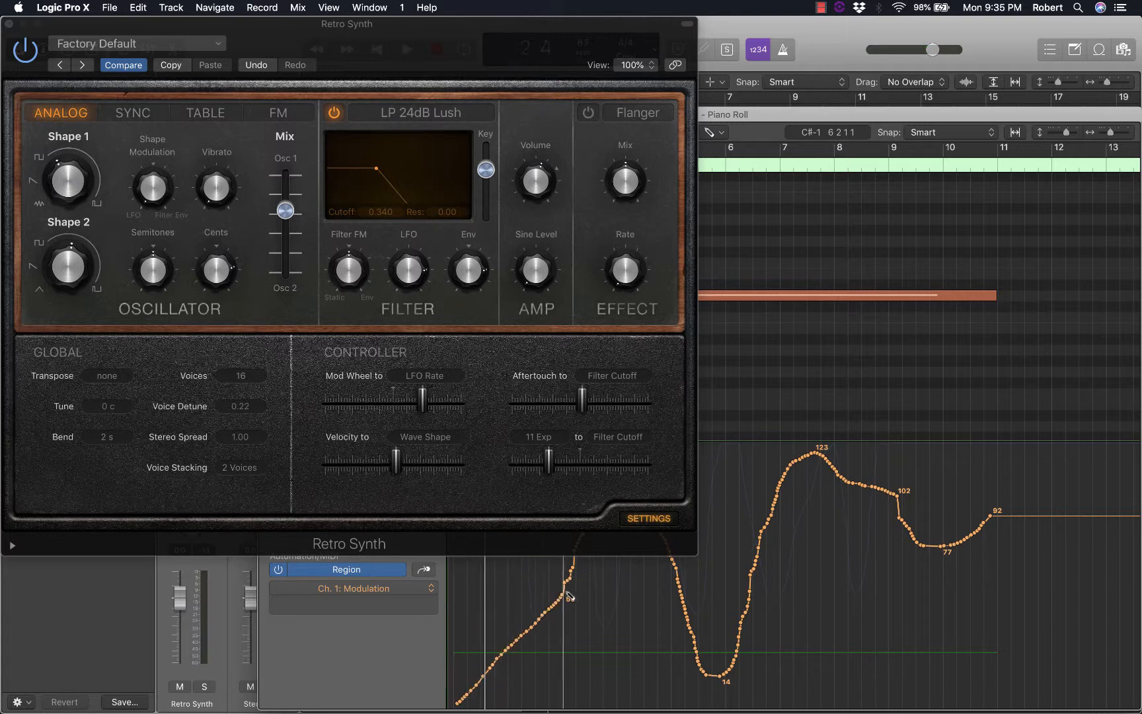
- Redraw the opening two bars of the modulation curve as a descending line ending at about 38, auditioning the region before and after
key("space")
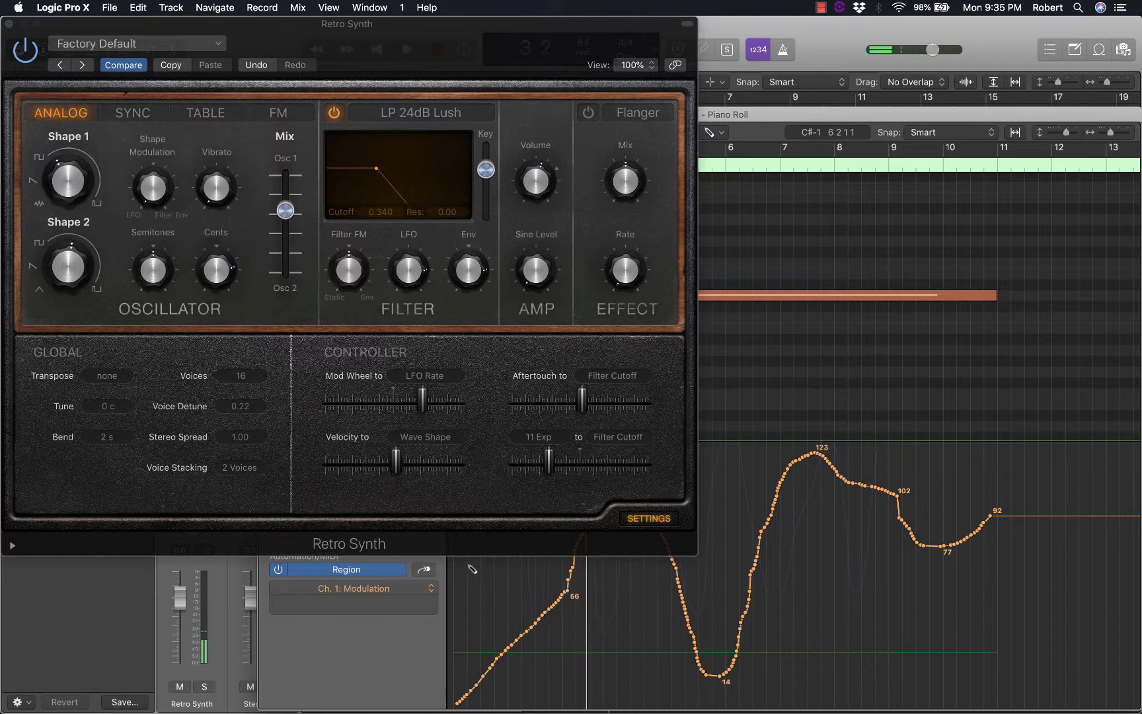
left_click_drag(457, 573, 552, 630)
key("space")
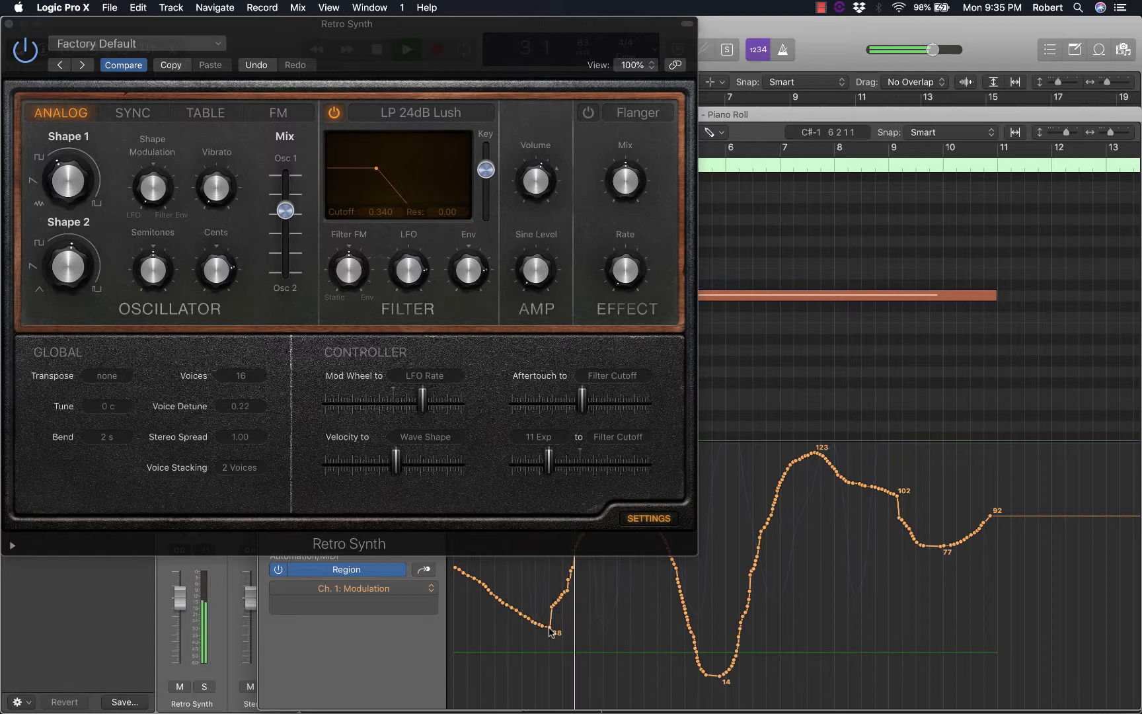
key("space")
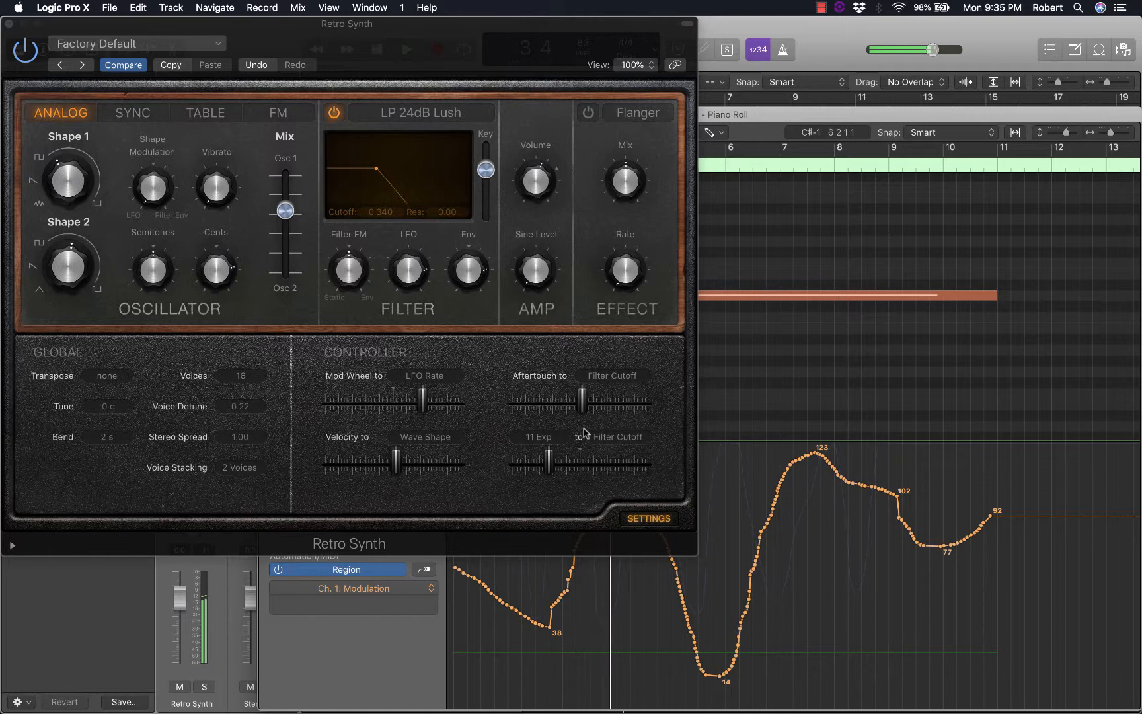
- Try the 11 Exp to Filter Cutoff amount at 0.56, and set it to -0.76 while the region plays
mouse_move(583, 409)
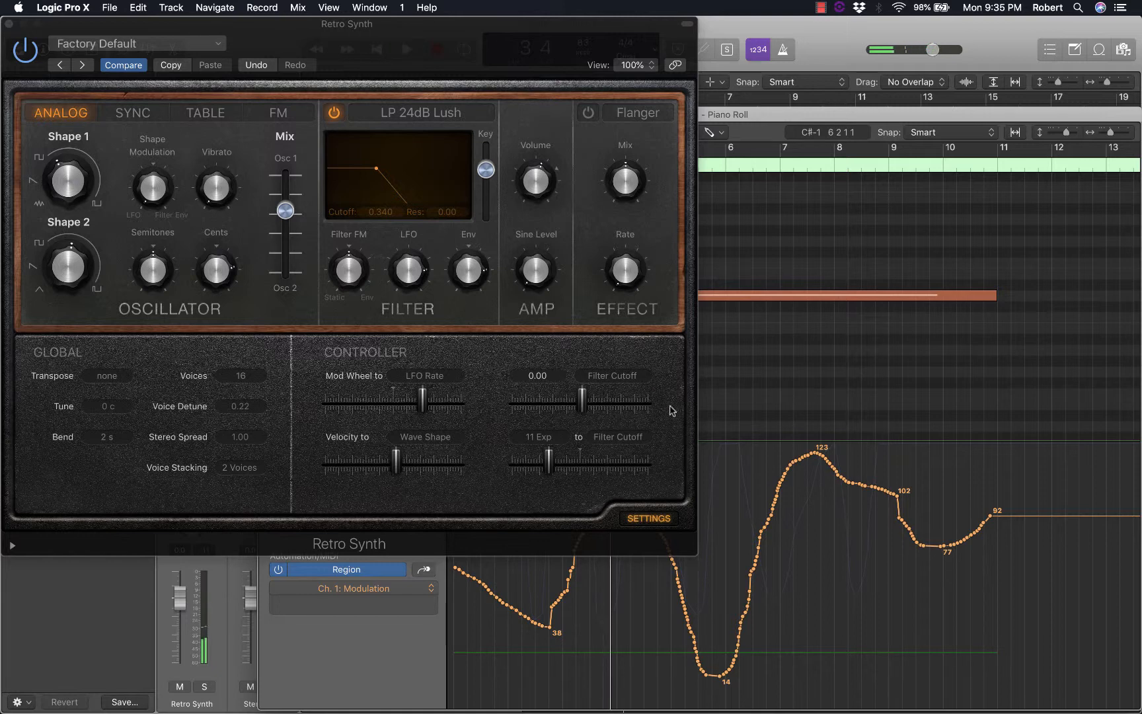
mouse_move(540, 450)
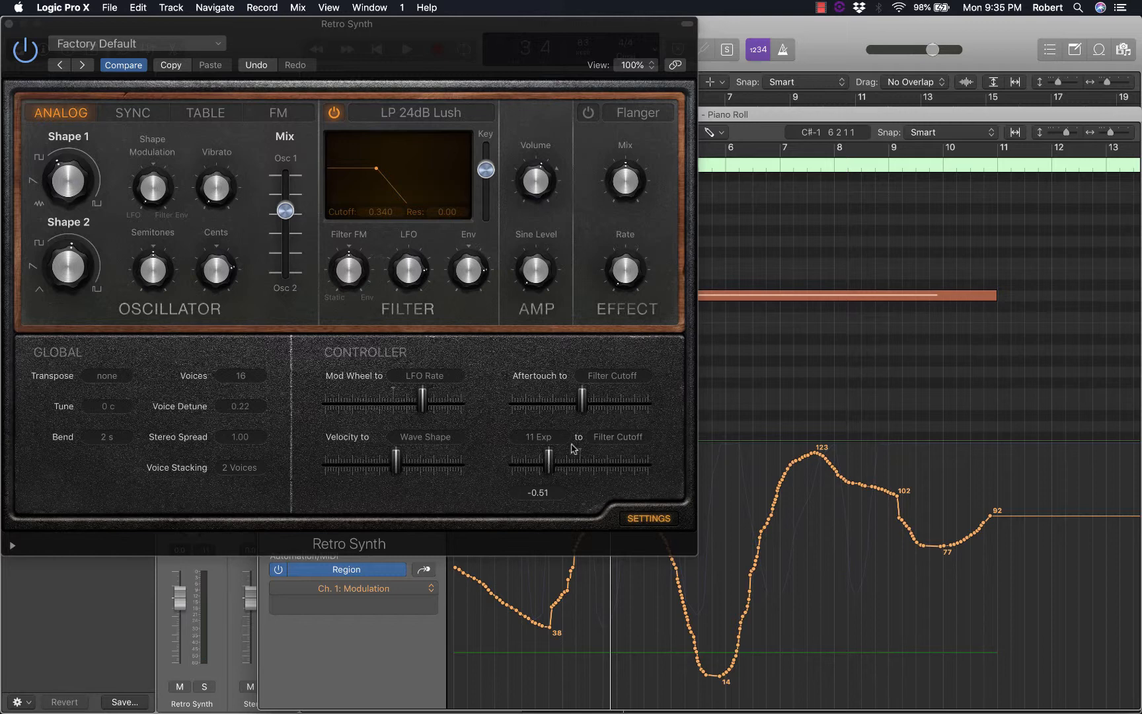
left_click_drag(547, 466, 618, 469)
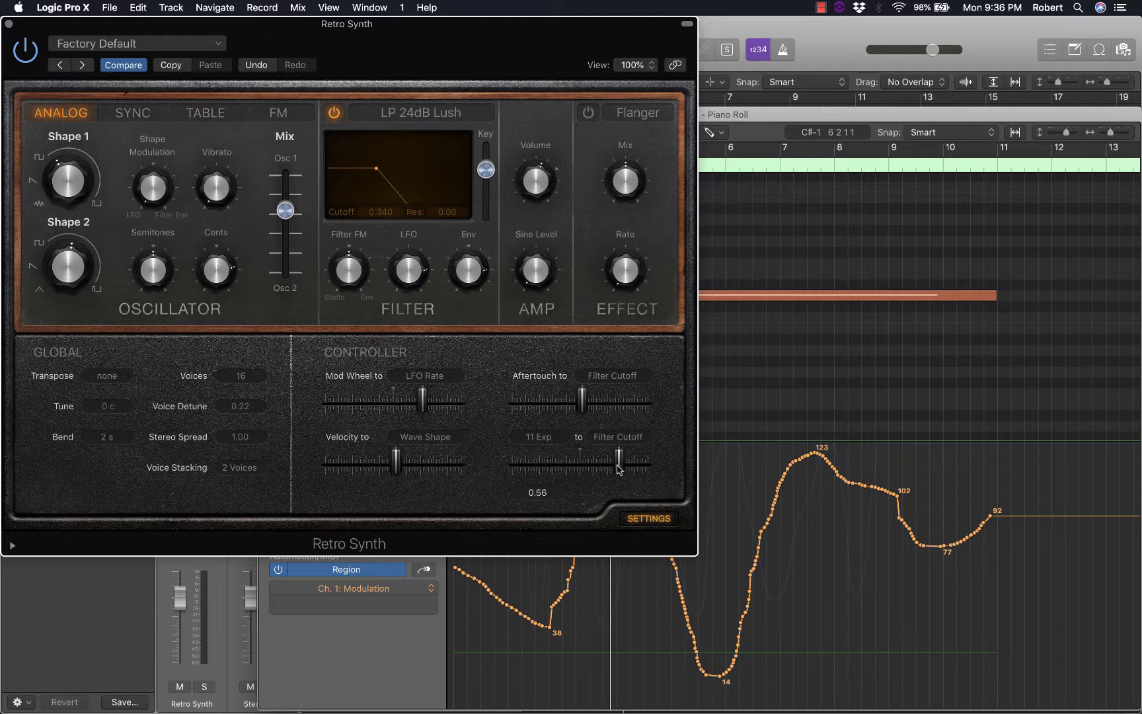
key("space")
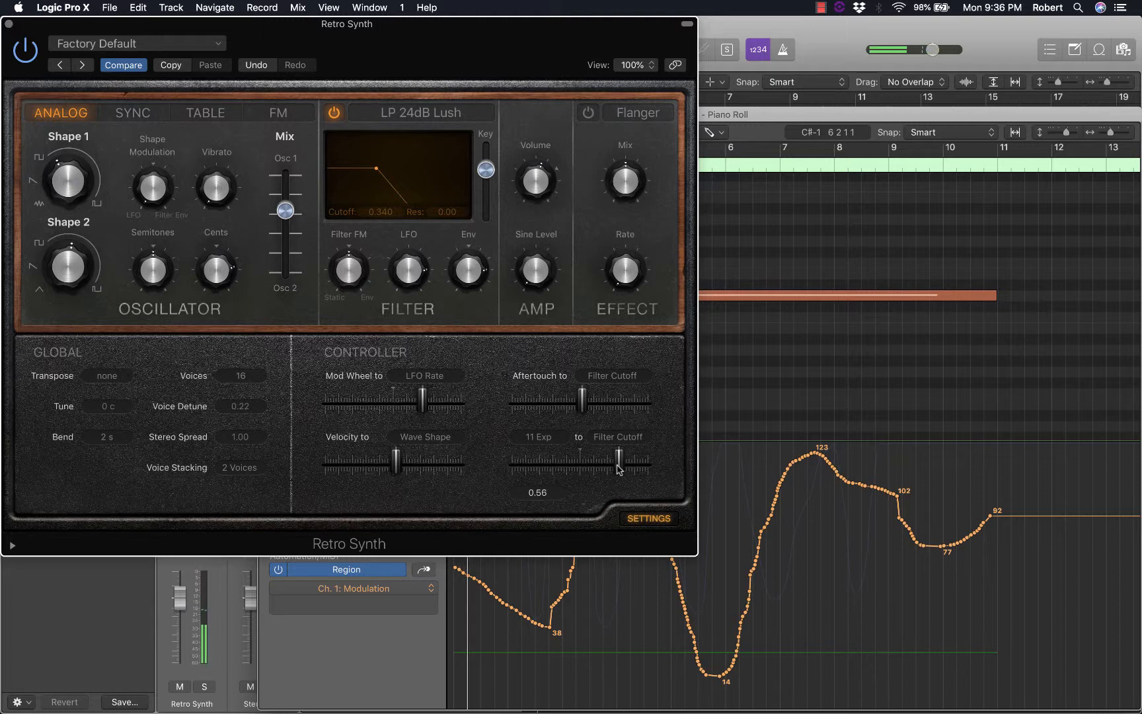
left_click_drag(619, 467, 534, 467)
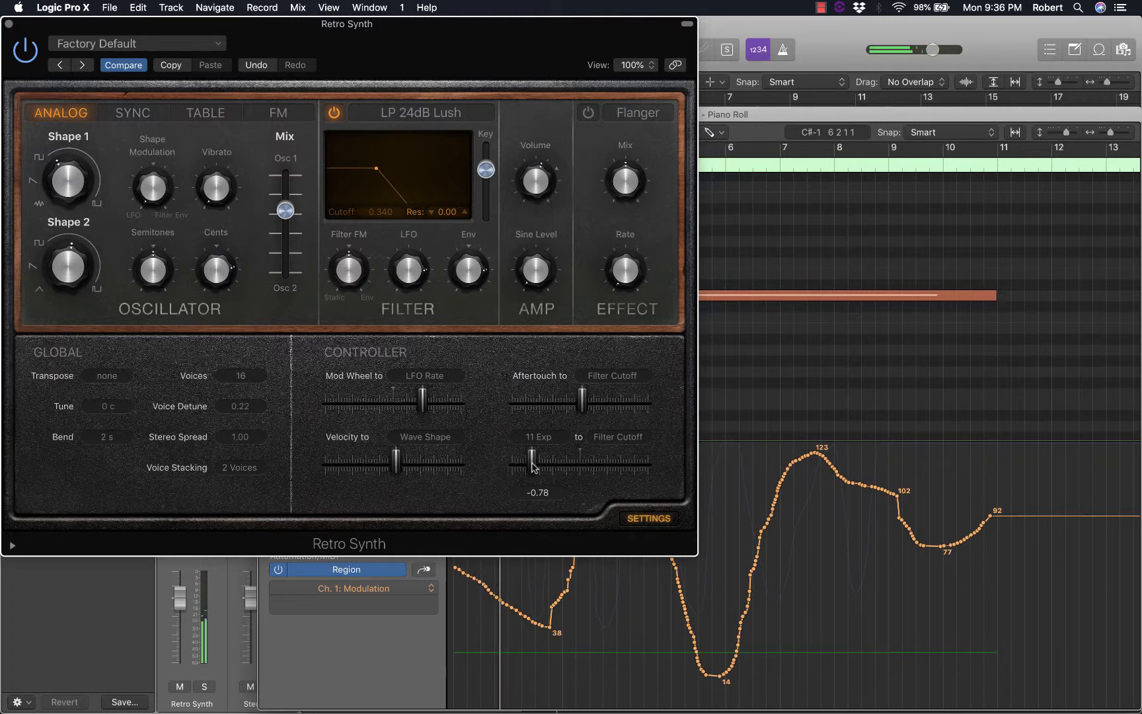
left_click_drag(534, 466, 535, 468)
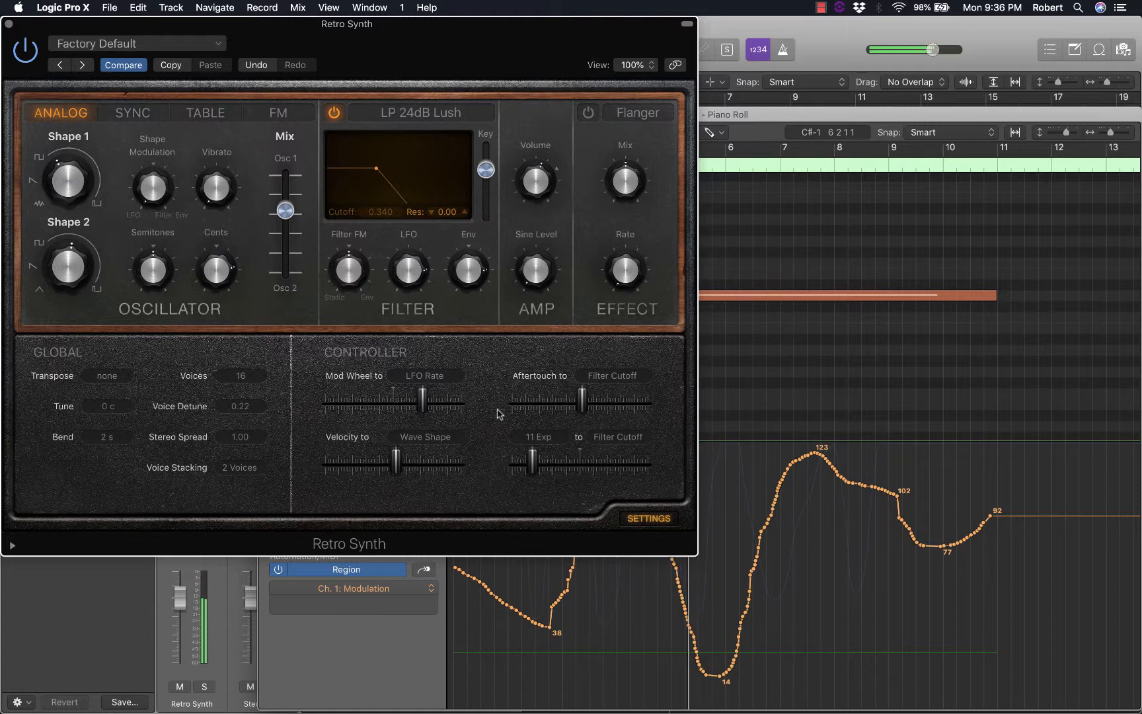
key("space")
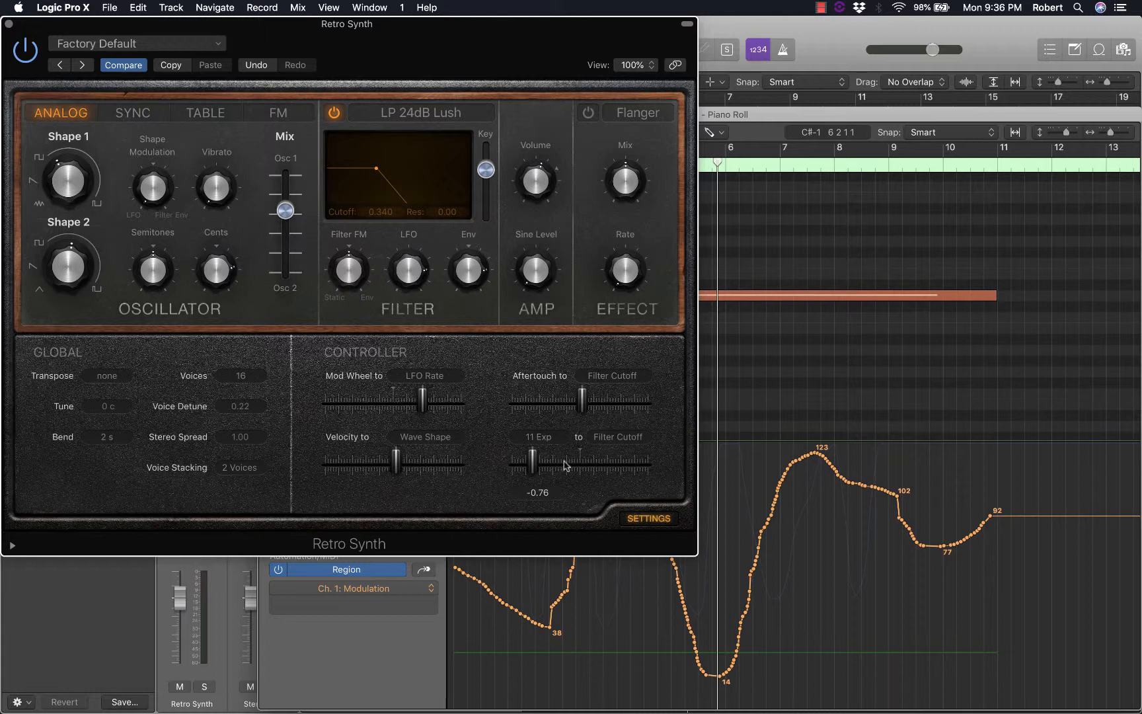
- Examine the available MIDI CC sources and target parameters for the 11 Exp to Filter Cutoff assignment, keeping the current choices
left_click(549, 438)
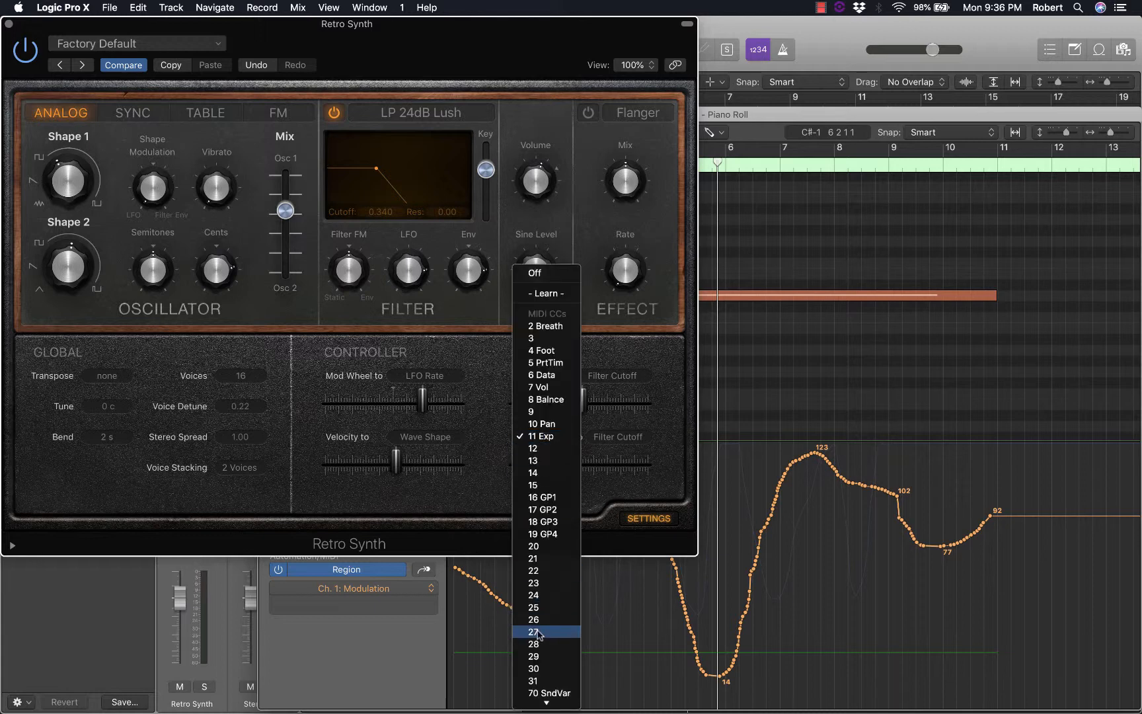
left_click(487, 509)
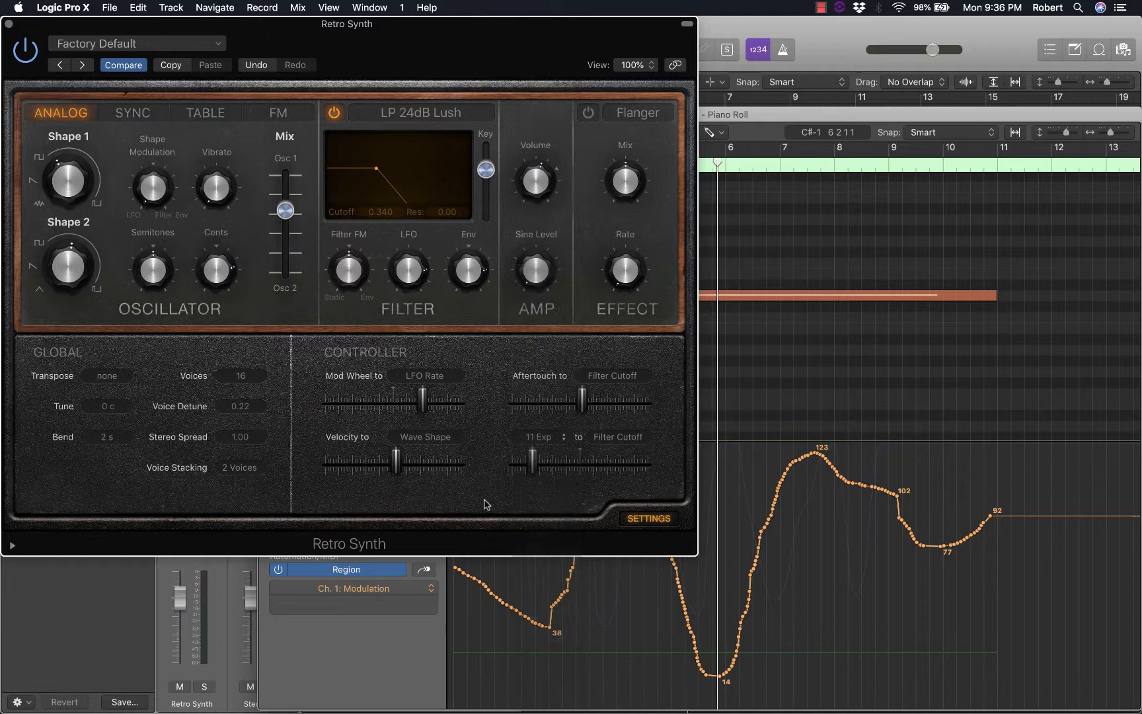
left_click(620, 438)
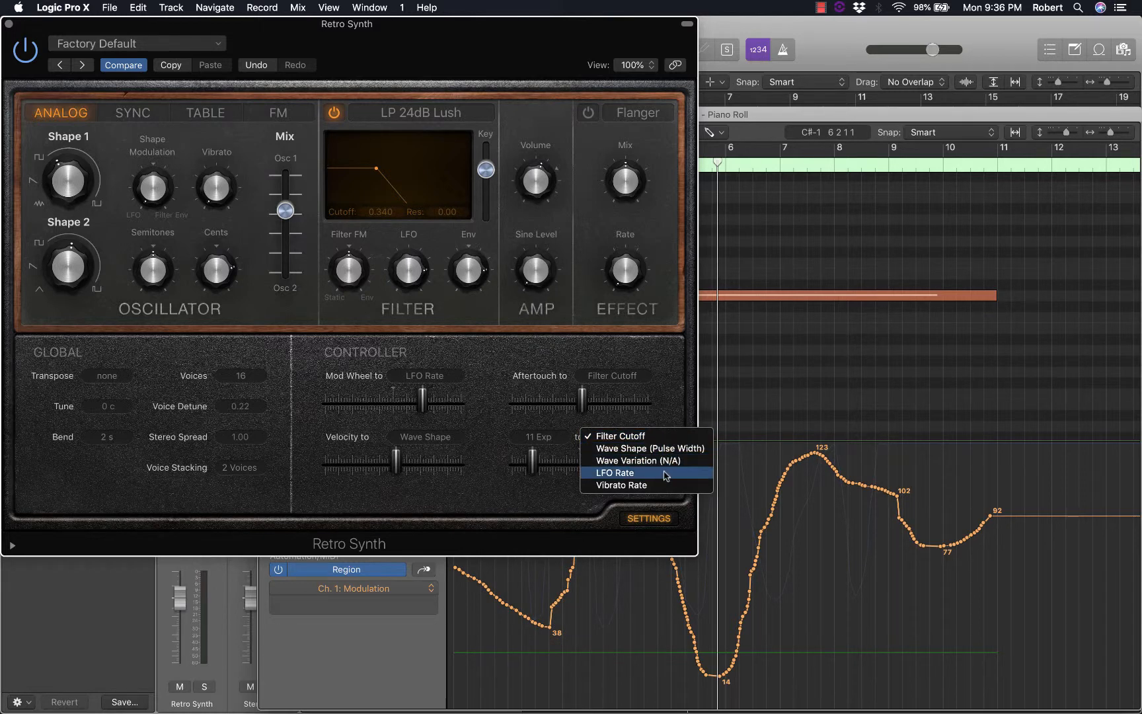
left_click(567, 504)
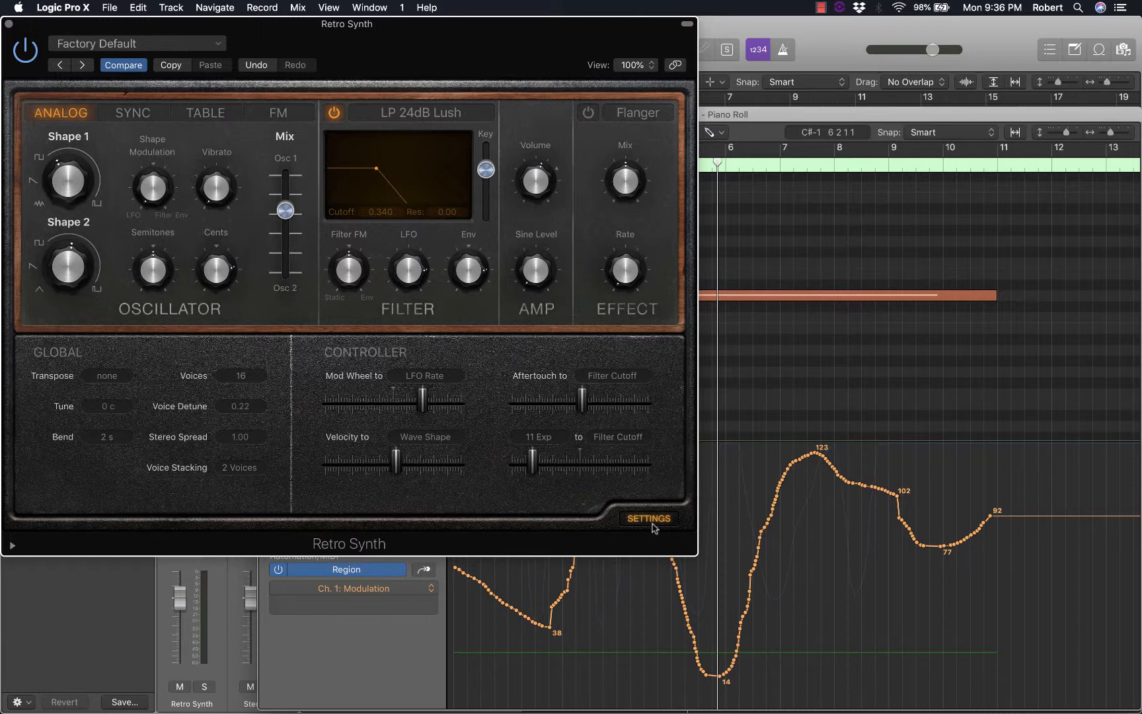